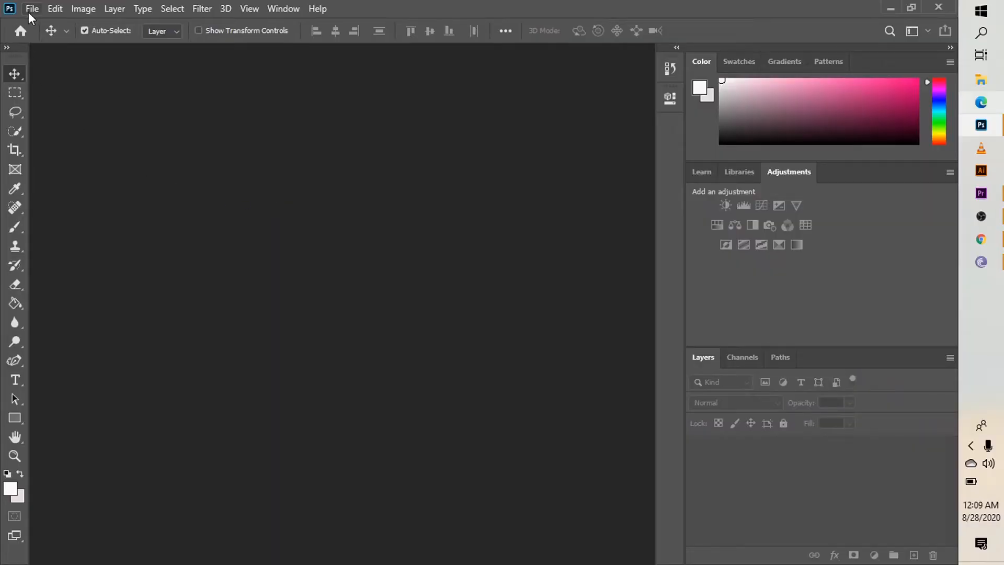
# Open the image man-4711375_960_720 from the Pictures folder.
pyautogui.click(30, 11)
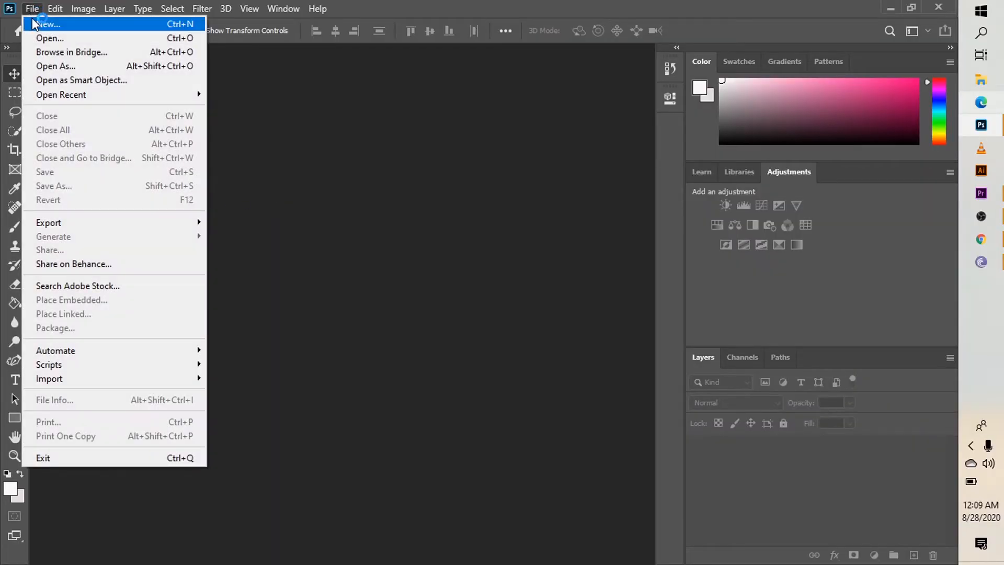
pyautogui.click(44, 39)
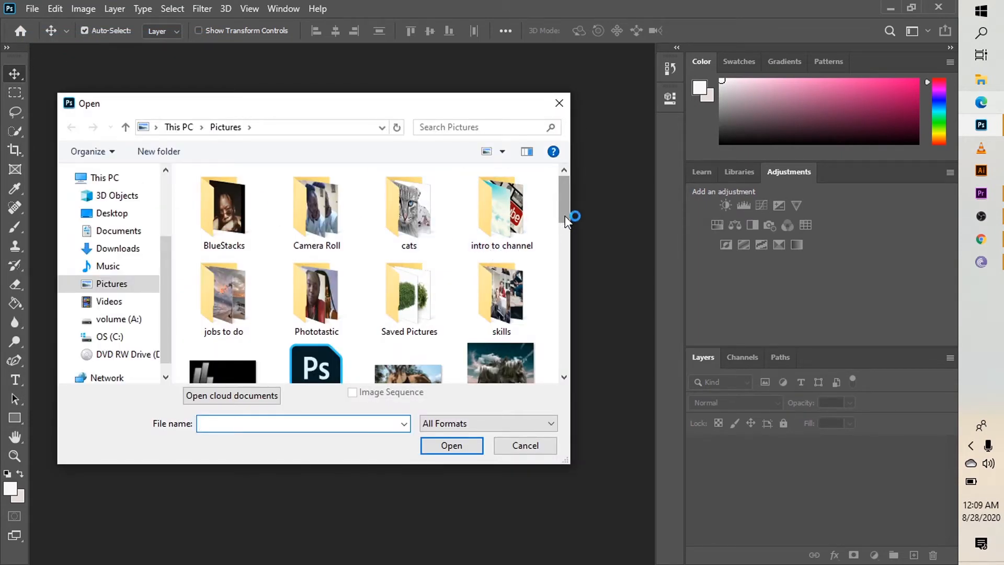
pyautogui.moveTo(565, 215); pyautogui.dragTo(562, 259)
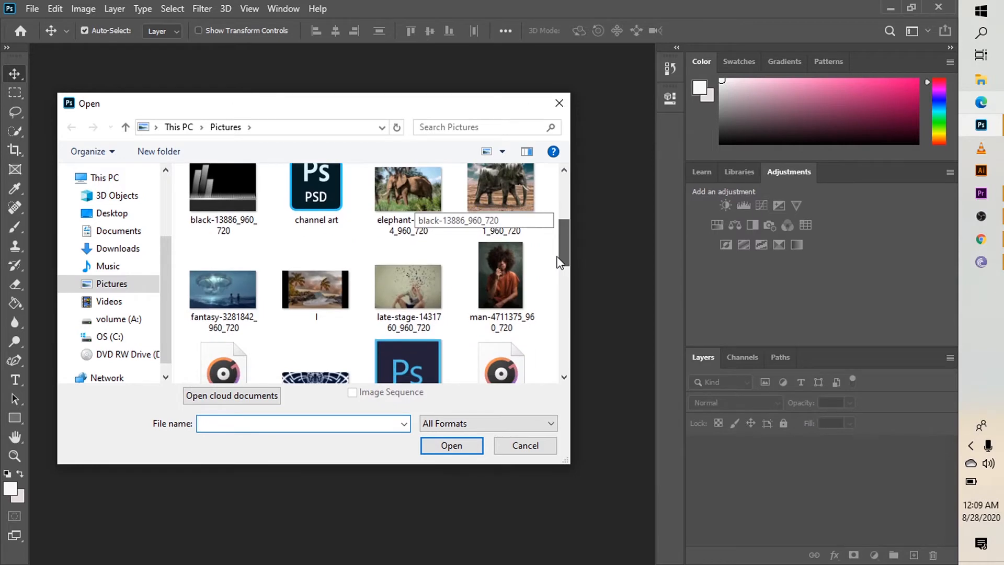
pyautogui.click(506, 287)
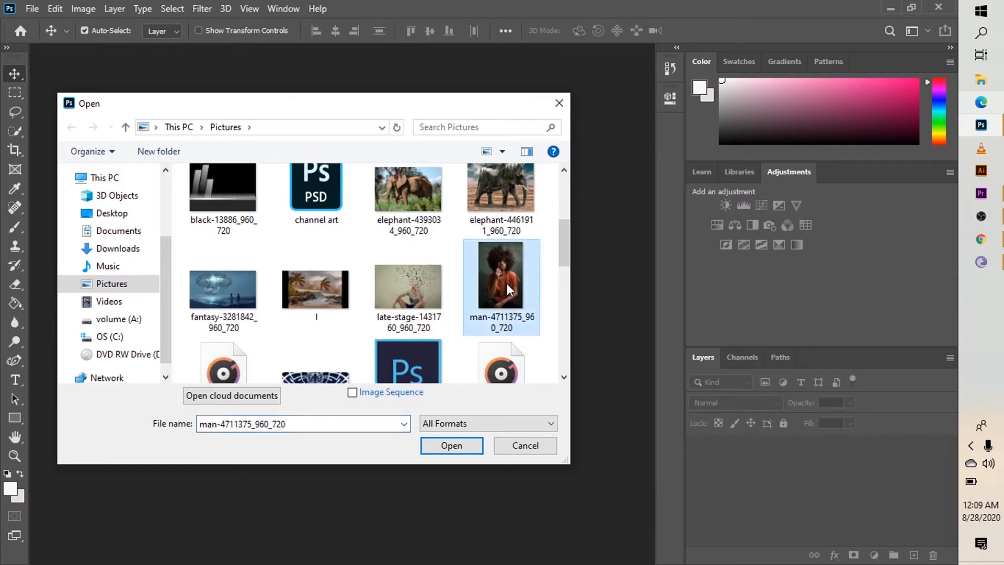
pyautogui.click(456, 444)
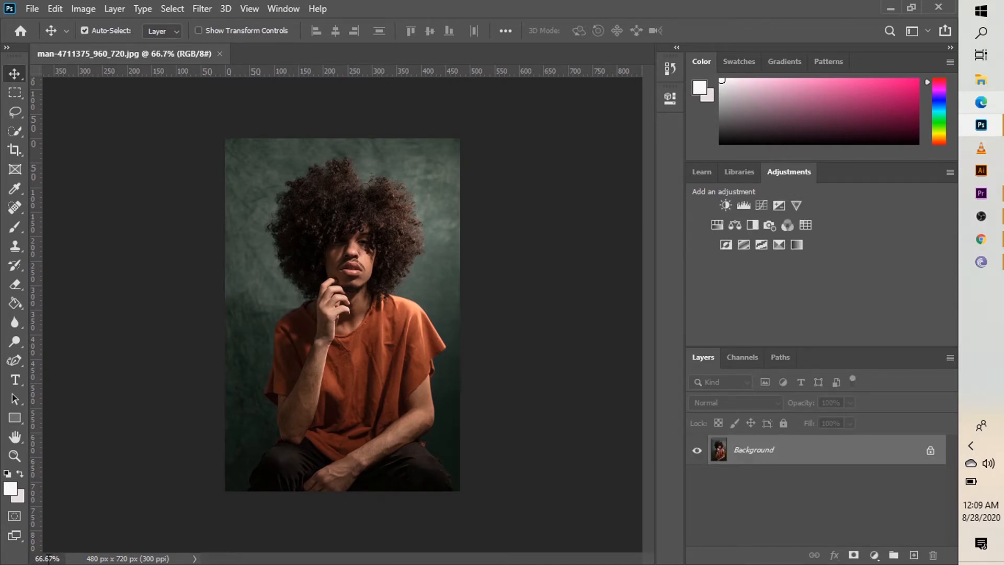
# Set the document's zoom level to 100%.
pyautogui.click(49, 558)
pyautogui.press('BackSpace')
pyautogui.press('BackSpace')
pyautogui.press('BackSpace')
pyautogui.press('BackSpace')
pyautogui.write('100')
pyautogui.press('Return')
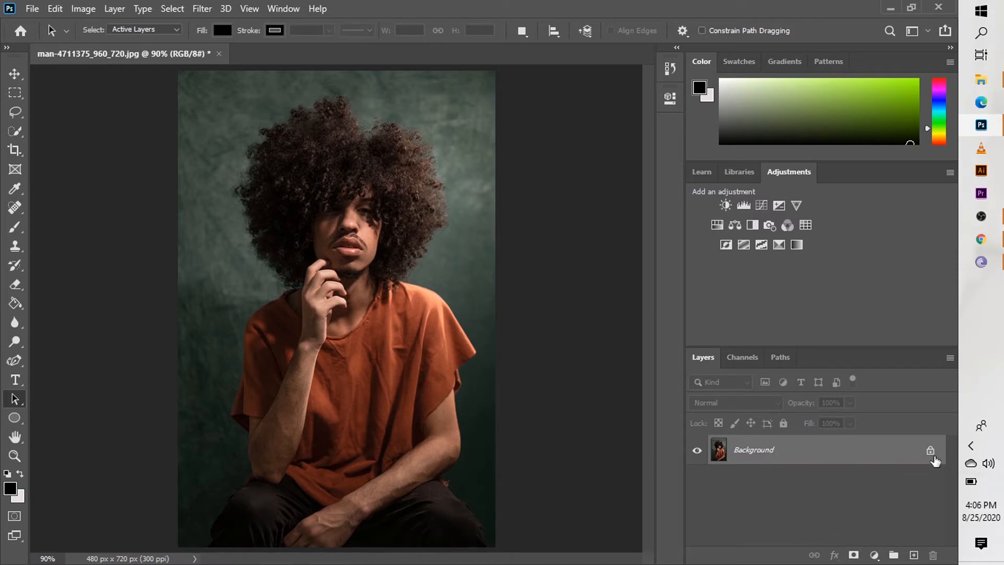
# Duplicate the Background layer, keeping the original locked, and rename the copy "model".
pyautogui.click(930, 450)
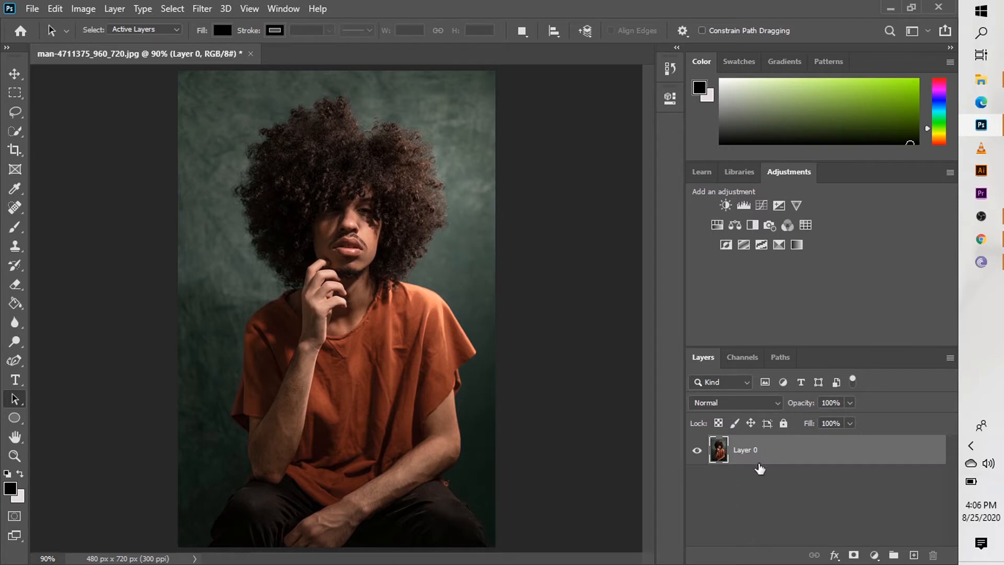
pyautogui.hotkey('ctrl', 'z')
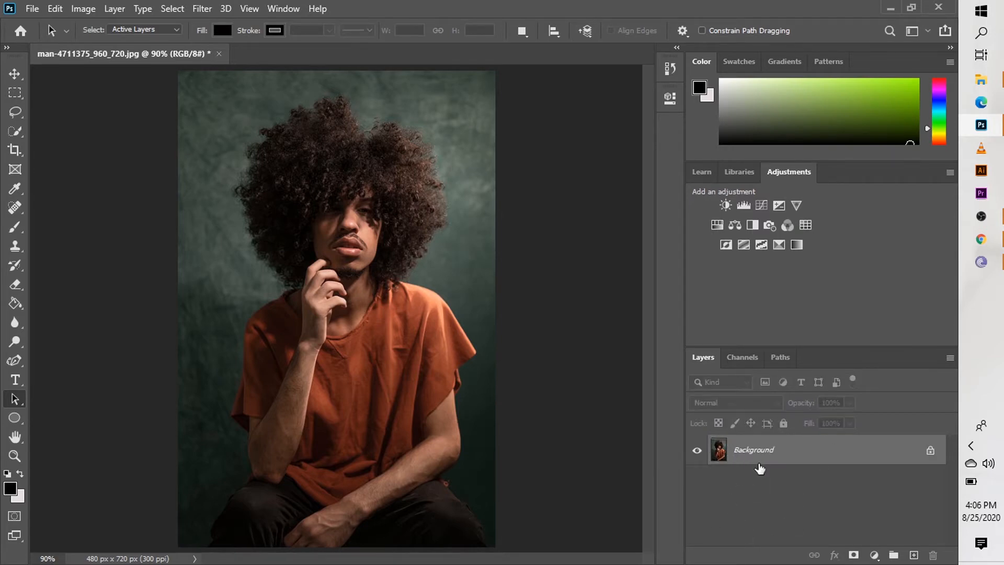
pyautogui.moveTo(758, 464); pyautogui.dragTo(759, 463)
pyautogui.hotkey('ctrl', 'j')
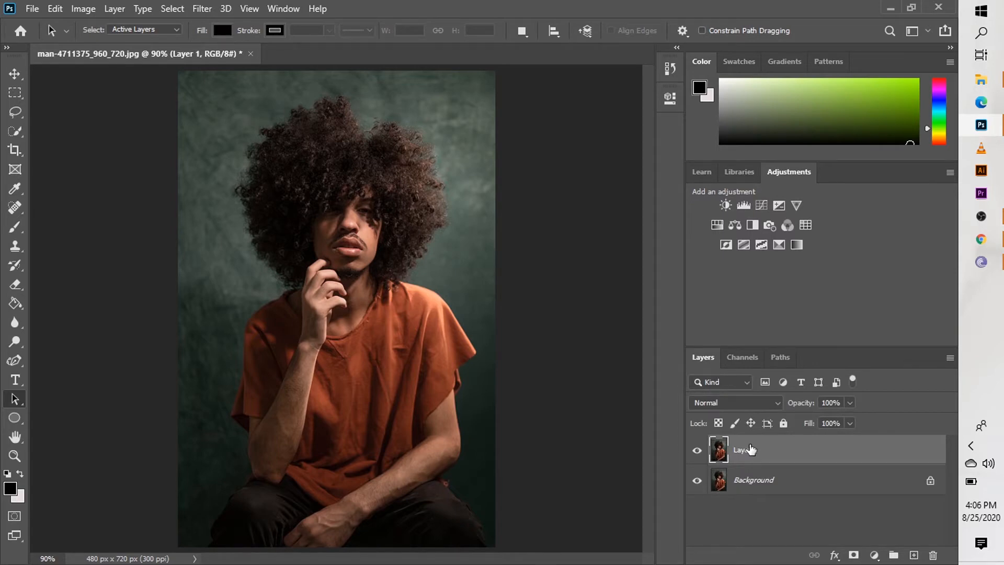
pyautogui.doubleClick(744, 450)
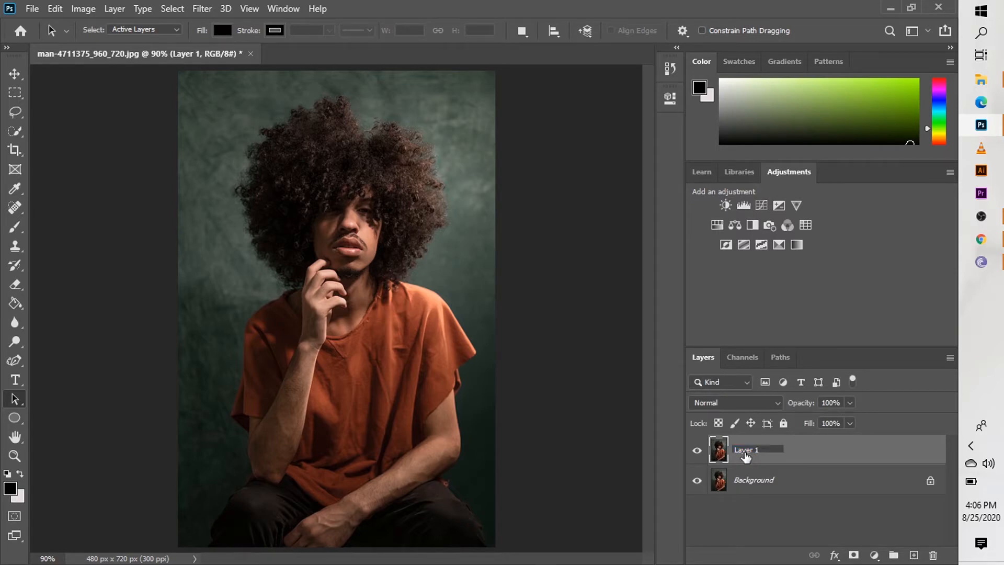
pyautogui.press('BackSpace')
pyautogui.write('model')
pyautogui.press('Return')
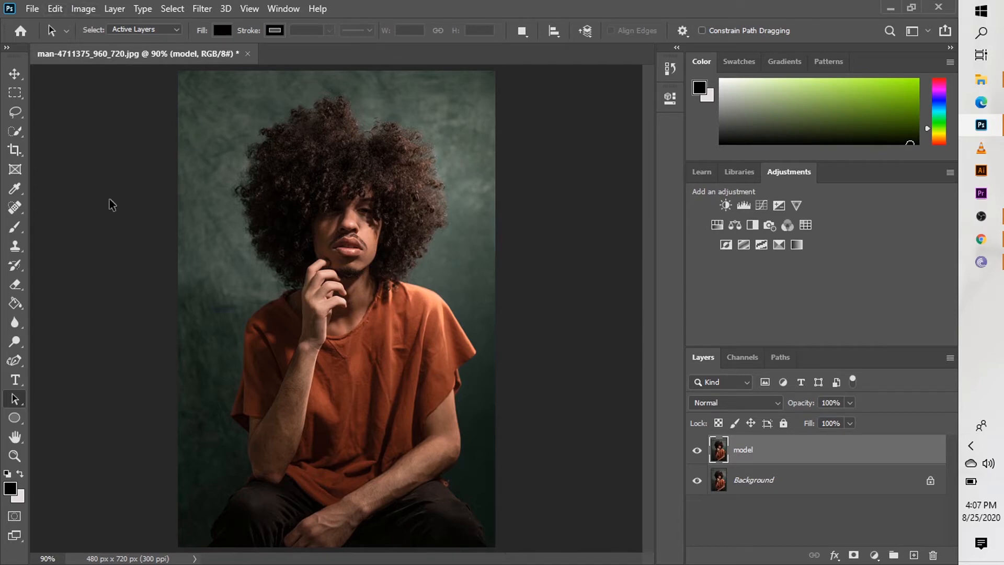
# Try selecting the man's shirt and raised hand with the Quick Selection tool, and clear that selection.
pyautogui.click(15, 131)
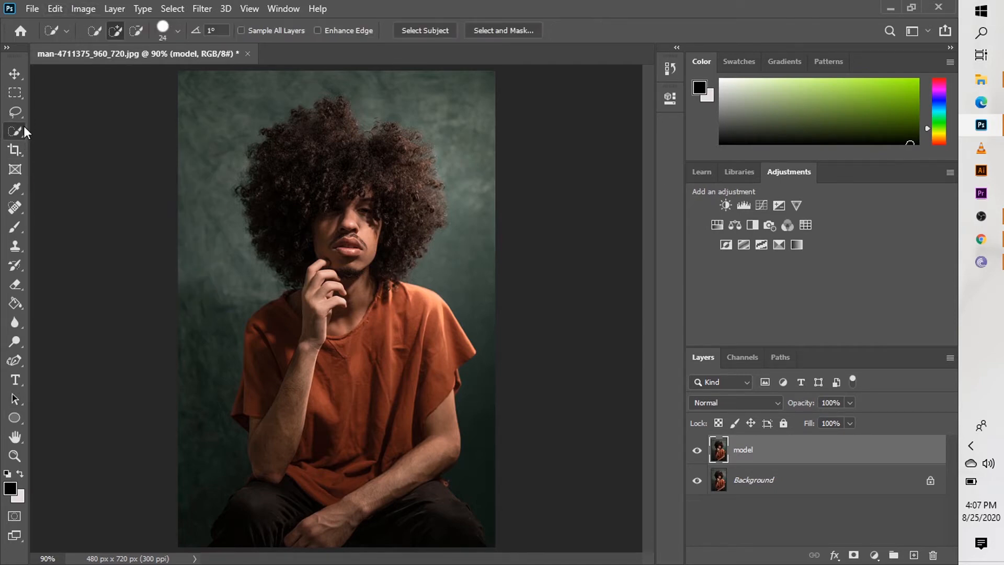
pyautogui.click(121, 30)
pyautogui.moveTo(314, 323)
pyautogui.mouseDown()
pyautogui.moveTo(299, 347)
pyautogui.moveTo(299, 389)
pyautogui.moveTo(332, 404)
pyautogui.moveTo(341, 385)
pyautogui.moveTo(323, 316)
pyautogui.moveTo(367, 329)
pyautogui.moveTo(391, 372)
pyautogui.moveTo(362, 410)
pyautogui.moveTo(346, 267)
pyautogui.mouseUp()
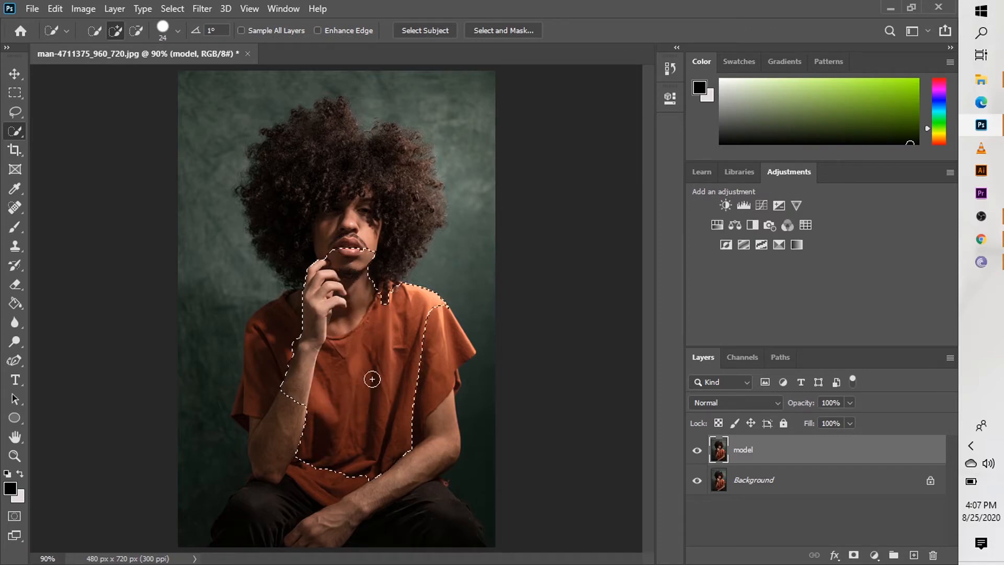
pyautogui.moveTo(409, 348)
pyautogui.mouseDown()
pyautogui.moveTo(430, 392)
pyautogui.moveTo(421, 416)
pyautogui.moveTo(378, 436)
pyautogui.moveTo(349, 419)
pyautogui.moveTo(344, 447)
pyautogui.moveTo(290, 368)
pyautogui.mouseUp()
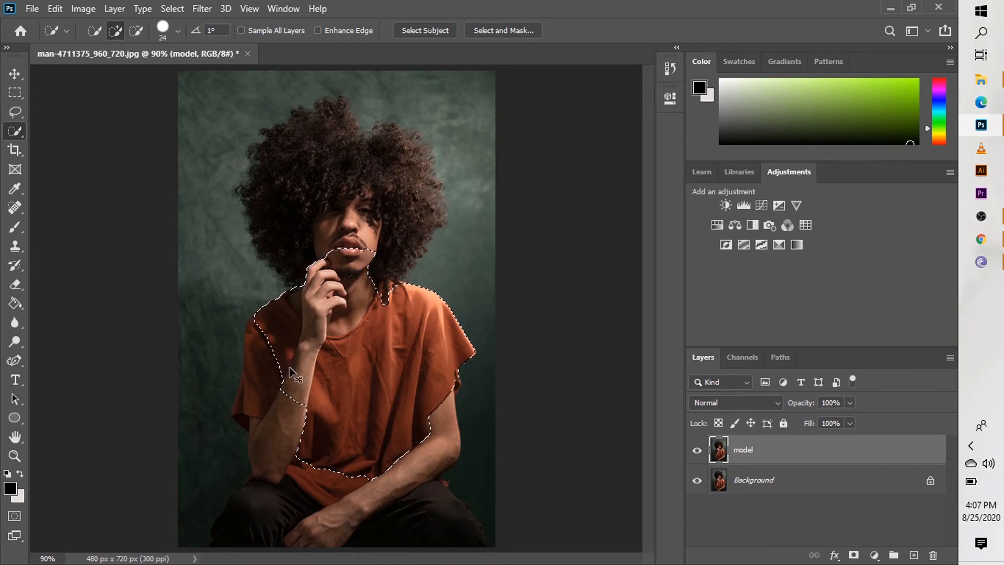
pyautogui.hotkey('ctrl', 'd')
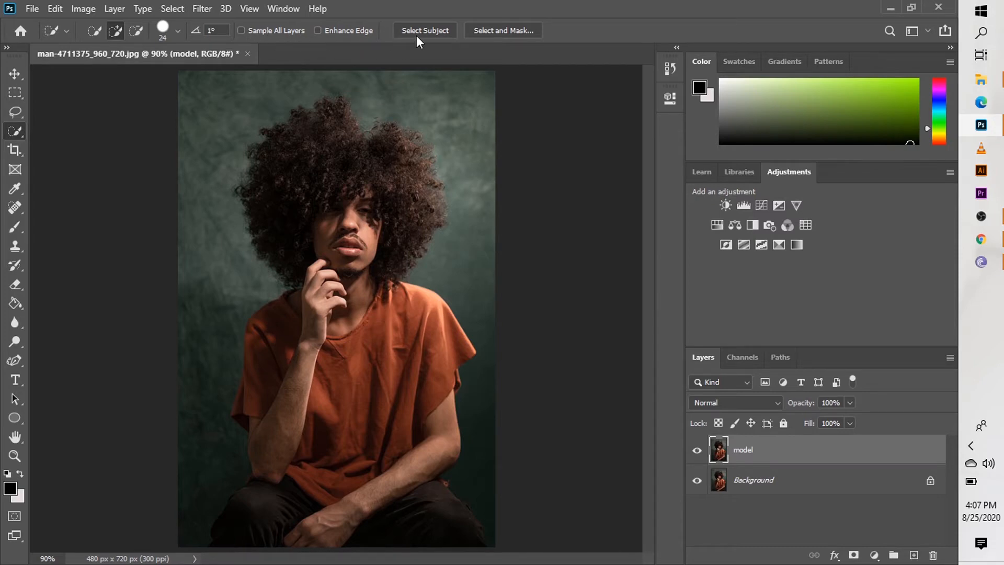
# Select the man automatically with Select Subject and open the selection in Select and Mask.
pyautogui.click(432, 30)
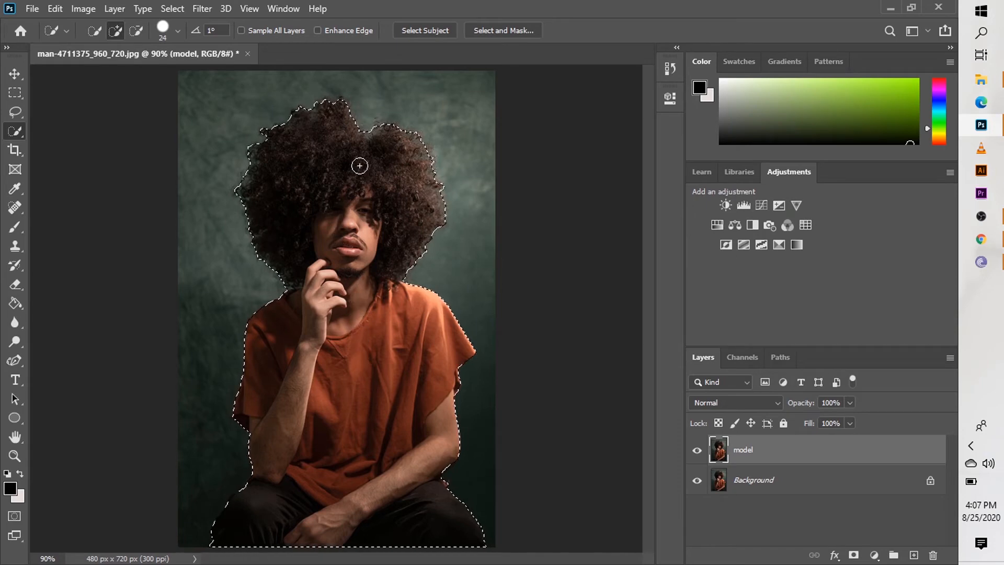
pyautogui.click(502, 32)
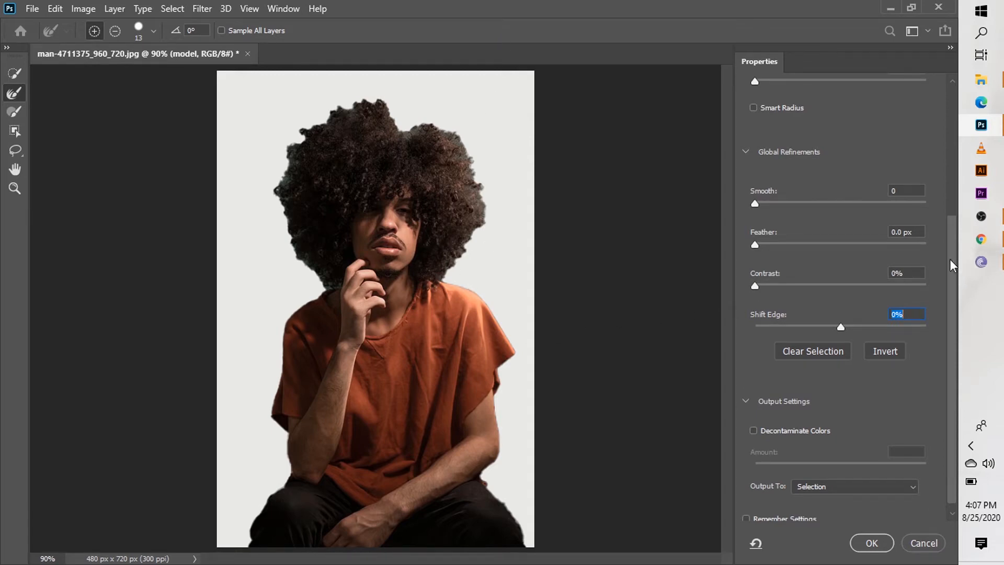
# Preview the masked man in the On White view at 69% opacity.
pyautogui.moveTo(949, 258); pyautogui.dragTo(933, 103)
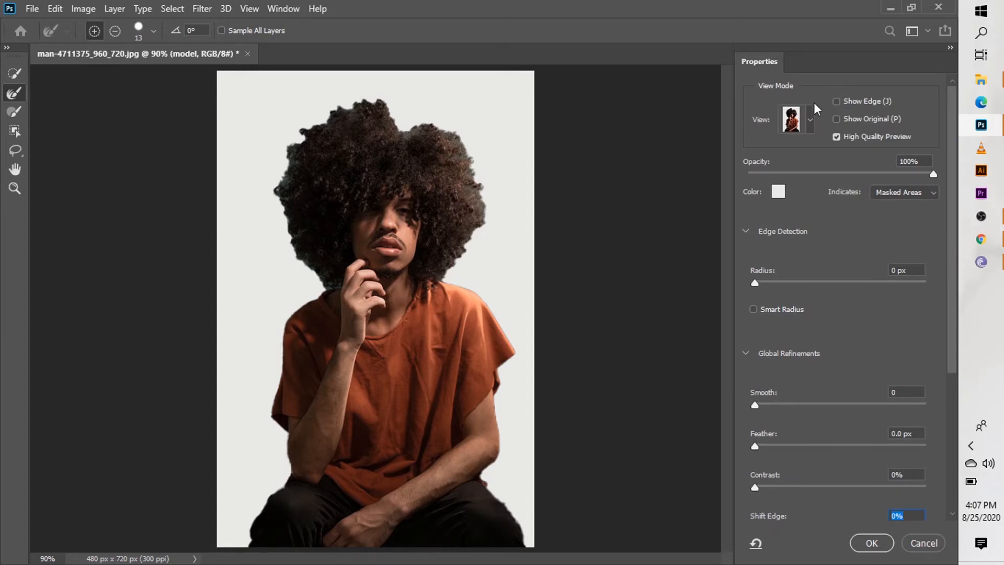
pyautogui.click(811, 116)
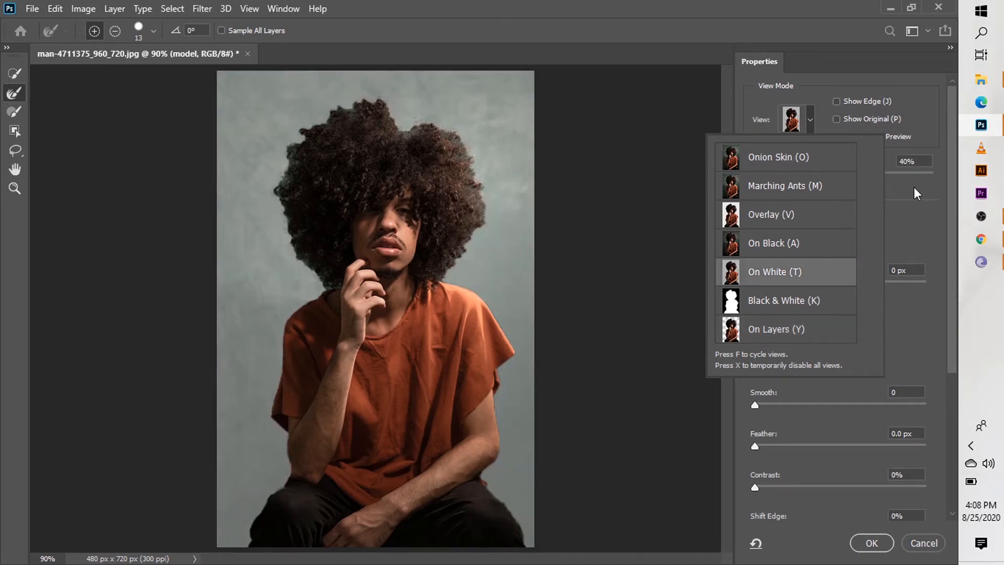
pyautogui.click(914, 187)
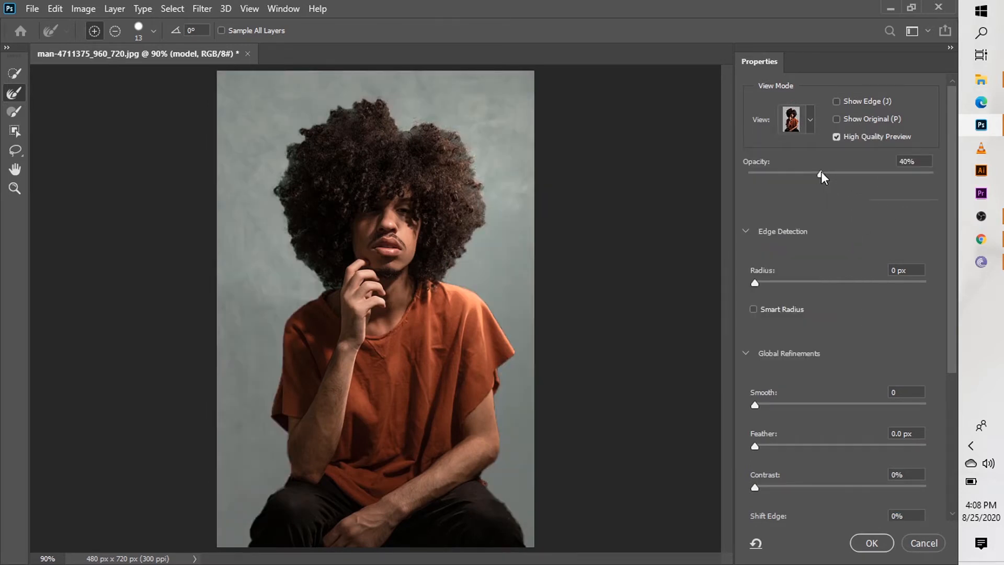
pyautogui.moveTo(820, 173); pyautogui.dragTo(875, 158)
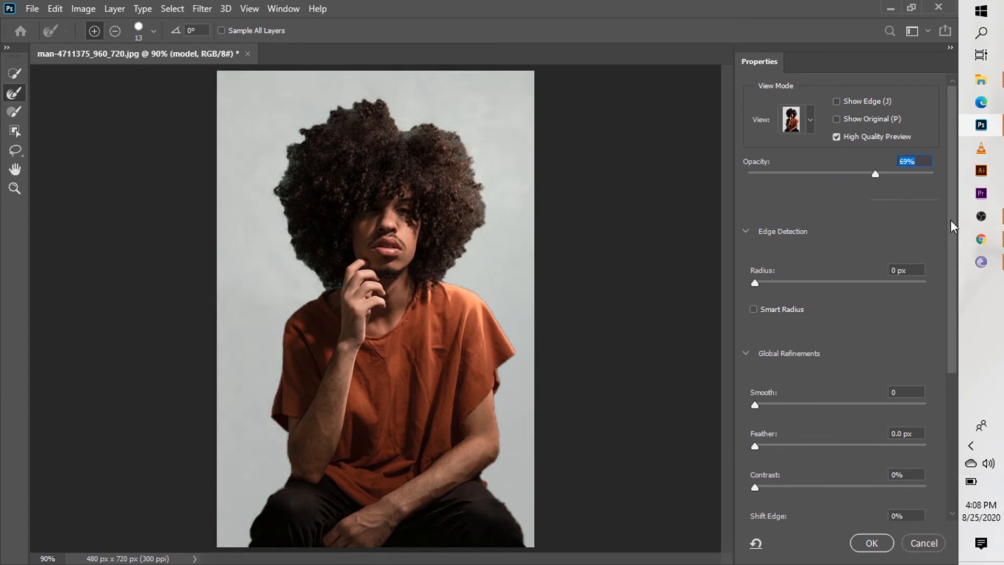
# Try an edge detection radius of 2 px, reset it to 0 px, and check the Show Edge preview briefly.
pyautogui.moveTo(951, 219); pyautogui.dragTo(957, 284)
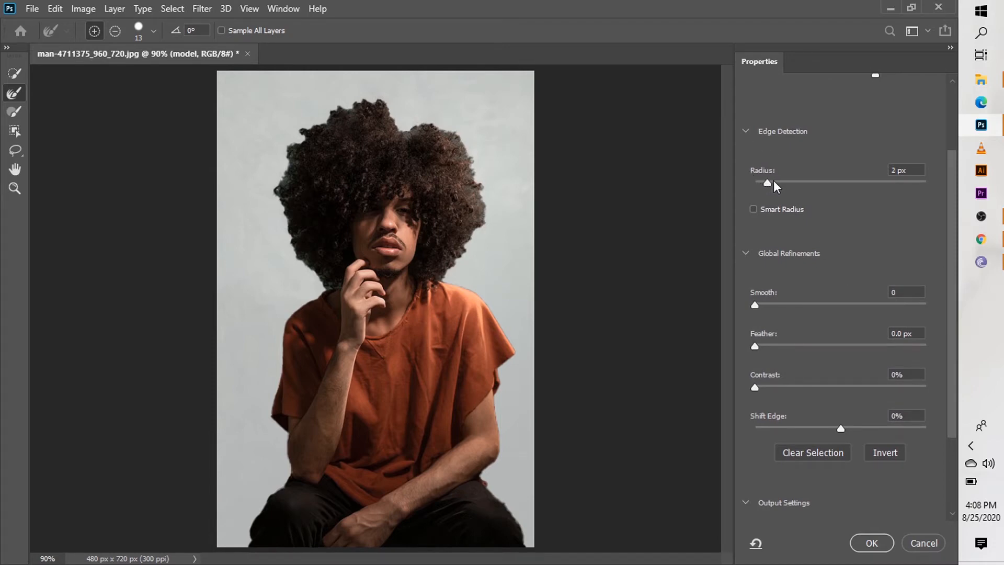
pyautogui.moveTo(774, 181); pyautogui.dragTo(750, 184)
pyautogui.moveTo(950, 275); pyautogui.dragTo(952, 200)
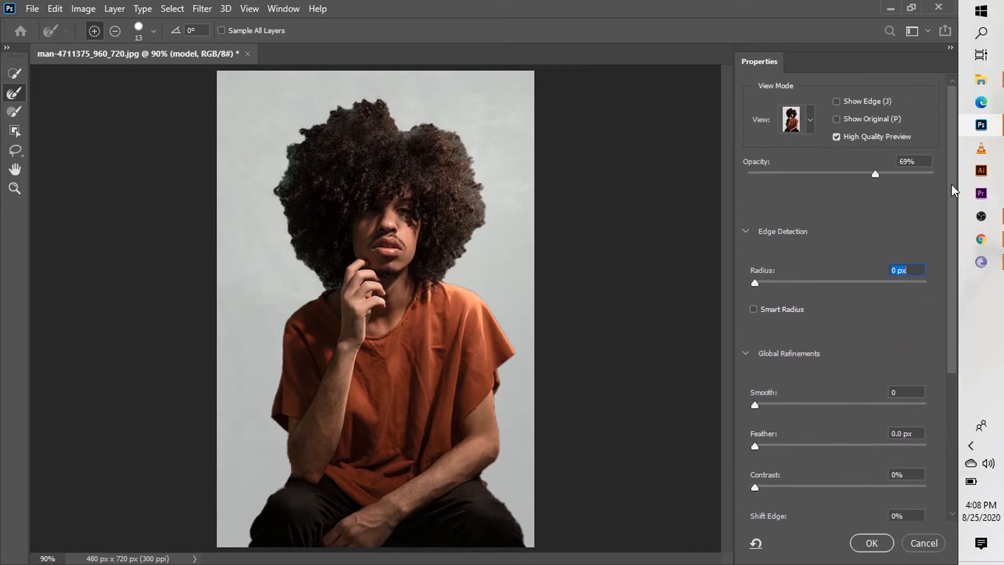
pyautogui.click(836, 101)
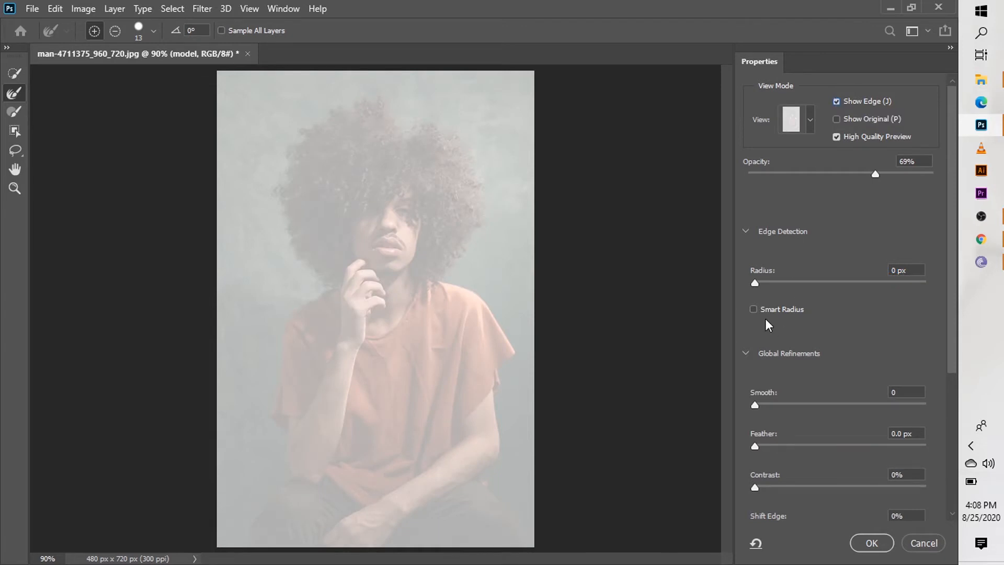
pyautogui.moveTo(754, 281)
pyautogui.mouseDown()
pyautogui.moveTo(871, 274)
pyautogui.moveTo(769, 293)
pyautogui.moveTo(880, 284)
pyautogui.moveTo(784, 300)
pyautogui.moveTo(745, 277)
pyautogui.mouseUp()
pyautogui.click(836, 101)
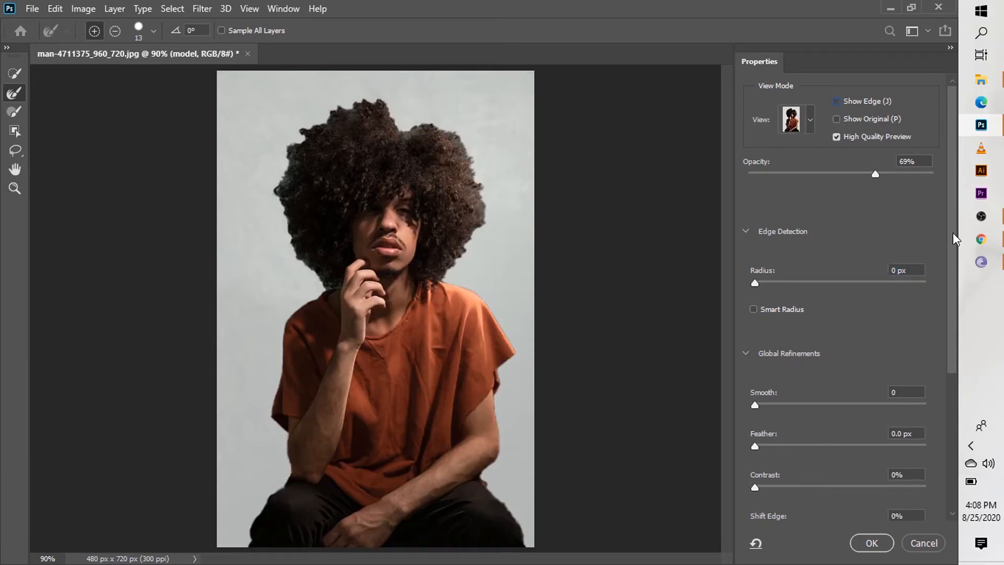
# Try a Smooth value of 90 on the selection, inspect the outline at 100% zoom, and reset Smooth to 0.
pyautogui.moveTo(952, 233); pyautogui.dragTo(937, 357)
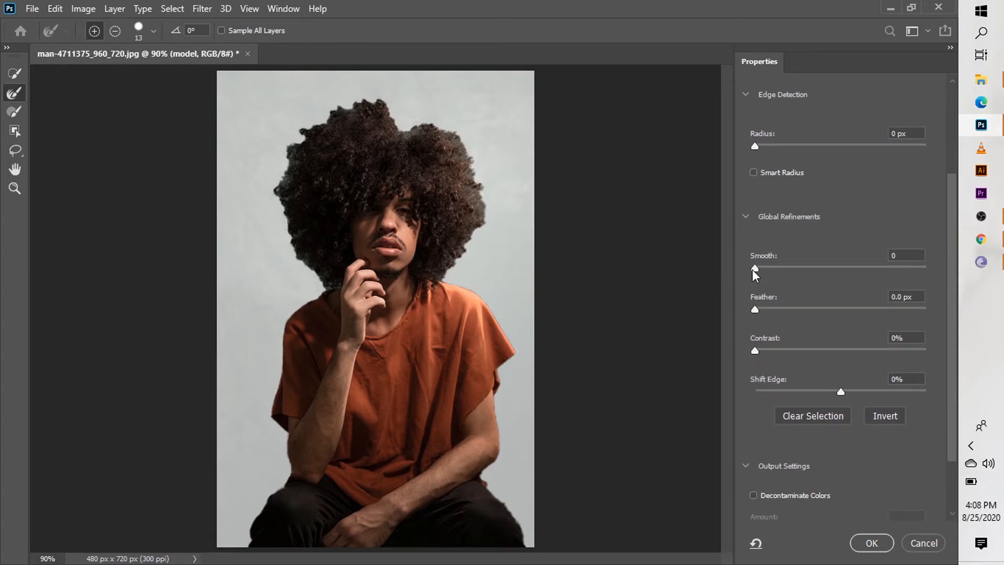
pyautogui.moveTo(753, 269); pyautogui.dragTo(908, 264)
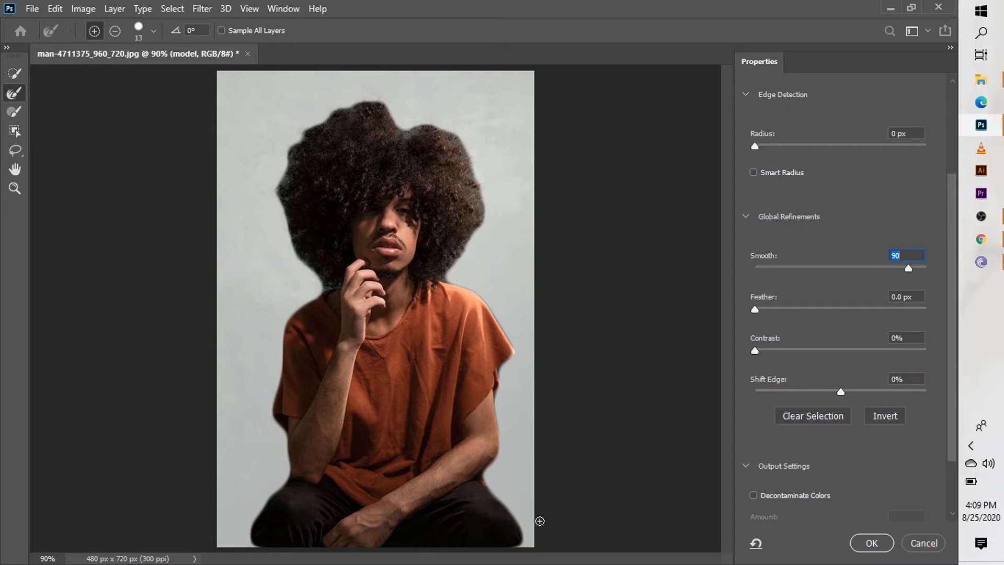
pyautogui.hotkey('ctrl', '1')
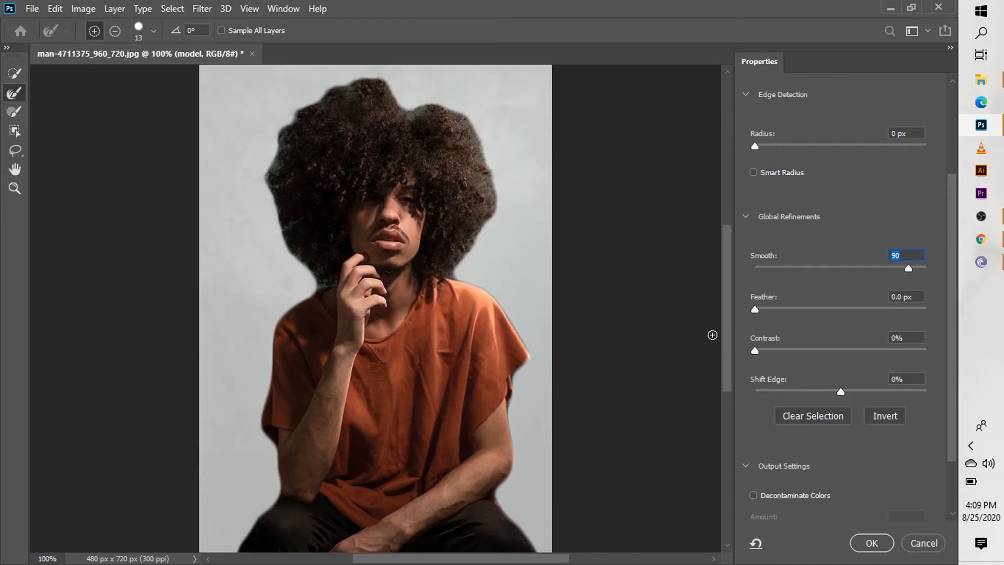
pyautogui.moveTo(725, 340); pyautogui.dragTo(712, 396)
pyautogui.scroll(2, 712, 396)
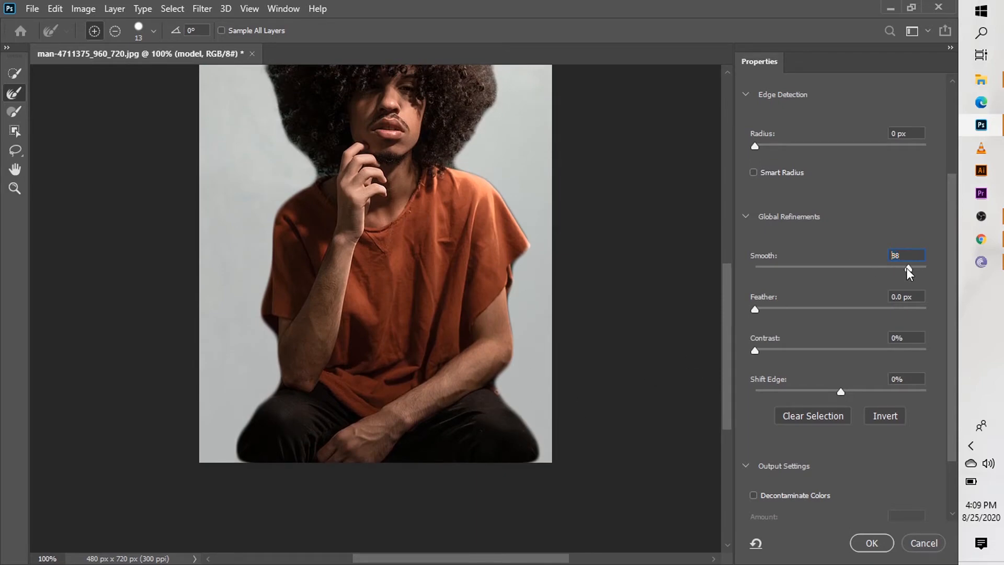
pyautogui.moveTo(906, 266); pyautogui.dragTo(933, 360)
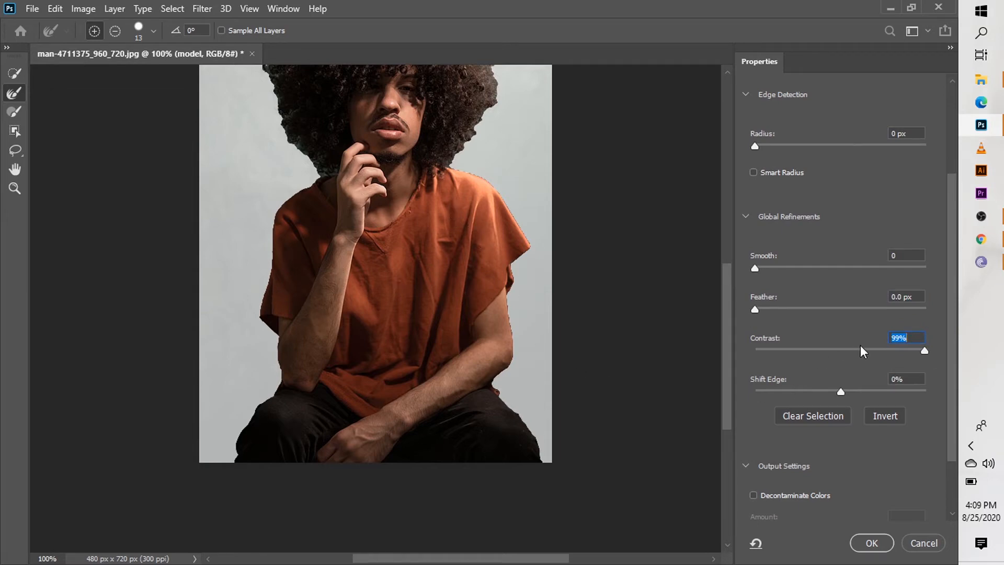
# Try edge refinements of 53% Contrast, -2% Shift Edge and 4.1 px Feather.
pyautogui.moveTo(917, 349); pyautogui.dragTo(738, 348)
pyautogui.moveTo(842, 393)
pyautogui.mouseDown()
pyautogui.moveTo(937, 401)
pyautogui.moveTo(720, 378)
pyautogui.moveTo(945, 387)
pyautogui.moveTo(736, 394)
pyautogui.moveTo(887, 394)
pyautogui.moveTo(829, 399)
pyautogui.mouseUp()
pyautogui.moveTo(754, 350); pyautogui.dragTo(846, 346)
pyautogui.moveTo(767, 307); pyautogui.dragTo(792, 311)
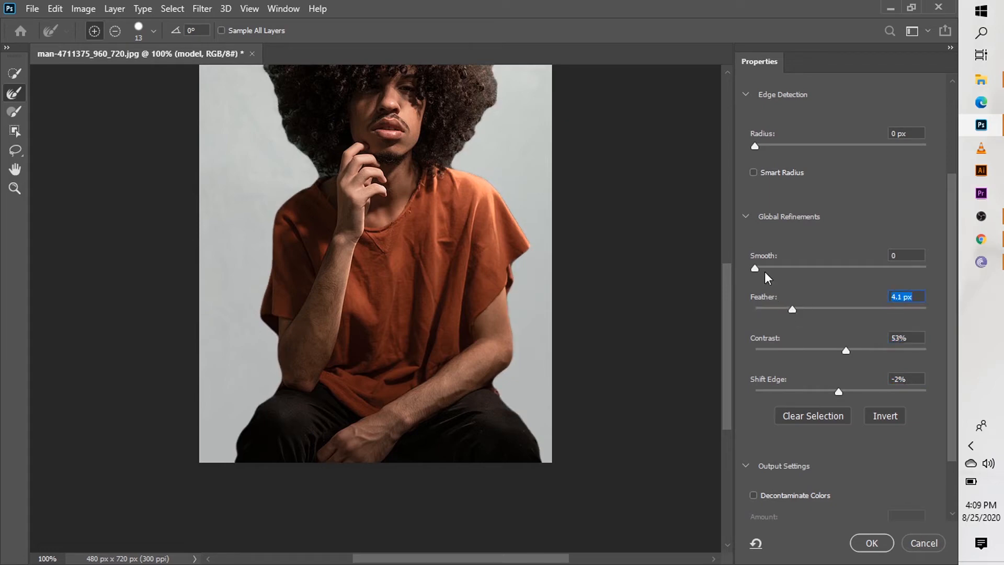
# Refine the selection edge with 75% Contrast, +3% Shift Edge and 1.9 px Feather, keeping Smooth at 0.
pyautogui.moveTo(755, 268)
pyautogui.mouseDown()
pyautogui.moveTo(935, 263)
pyautogui.moveTo(754, 268)
pyautogui.mouseUp()
pyautogui.moveTo(847, 351); pyautogui.dragTo(883, 360)
pyautogui.moveTo(836, 389); pyautogui.dragTo(842, 356)
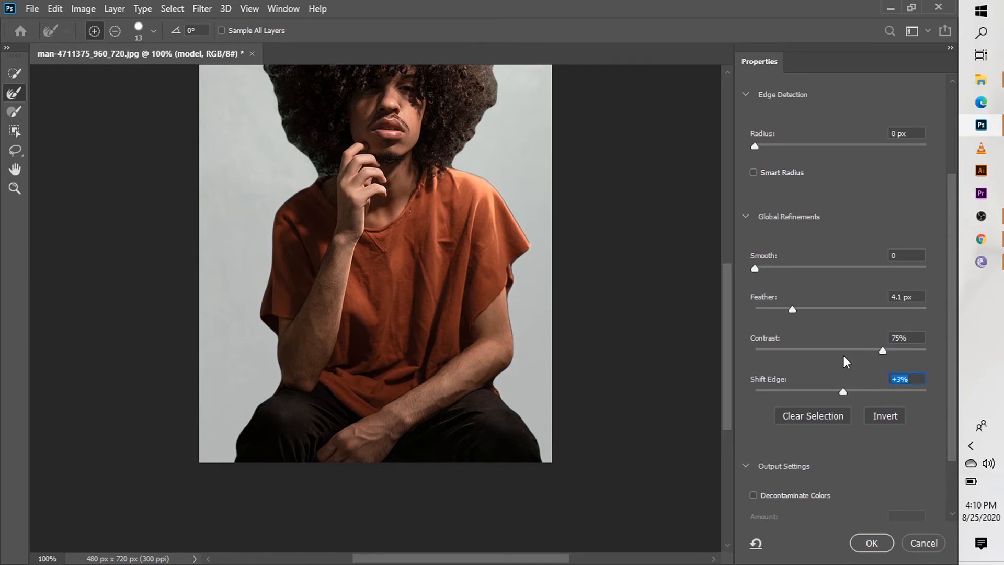
pyautogui.moveTo(792, 311); pyautogui.dragTo(773, 293)
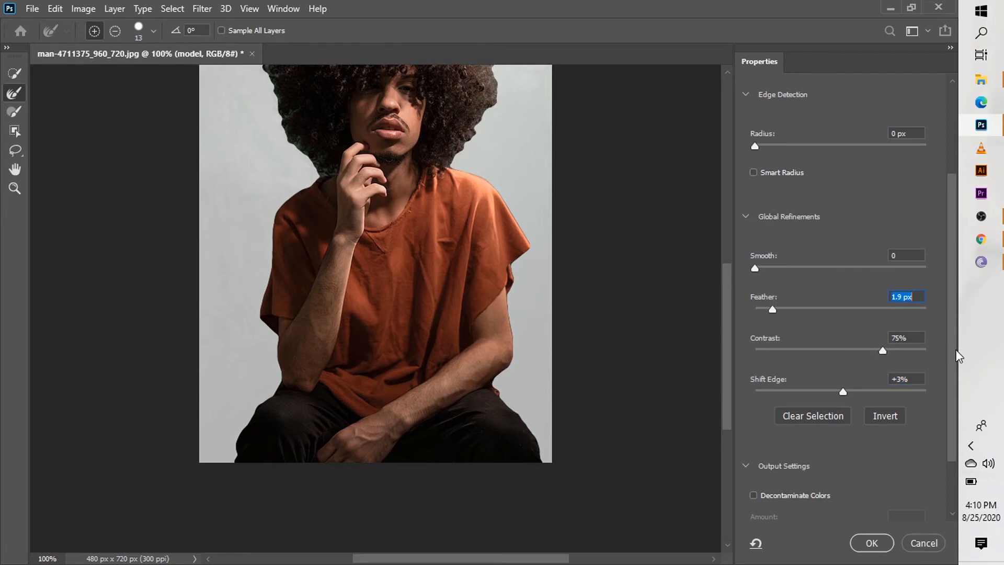
# Try the Decontaminate Colors option and compare the output destinations offered with it on and off.
pyautogui.moveTo(956, 350); pyautogui.dragTo(954, 426)
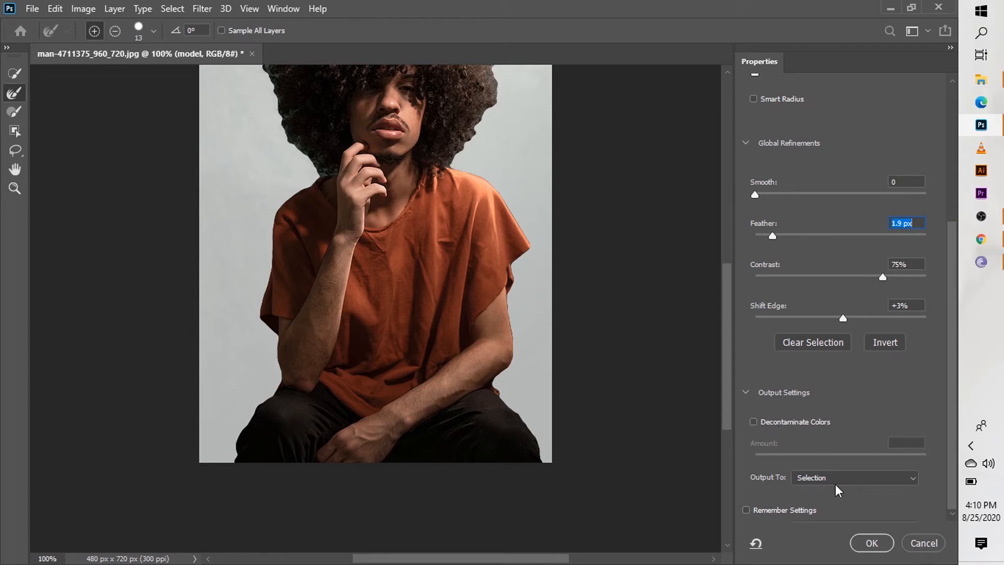
pyautogui.click(754, 423)
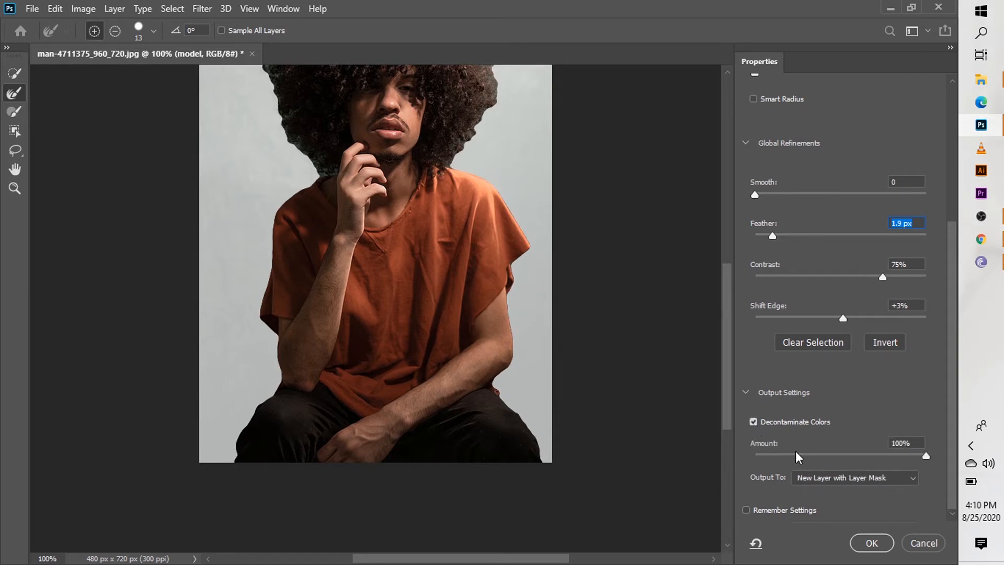
pyautogui.click(754, 419)
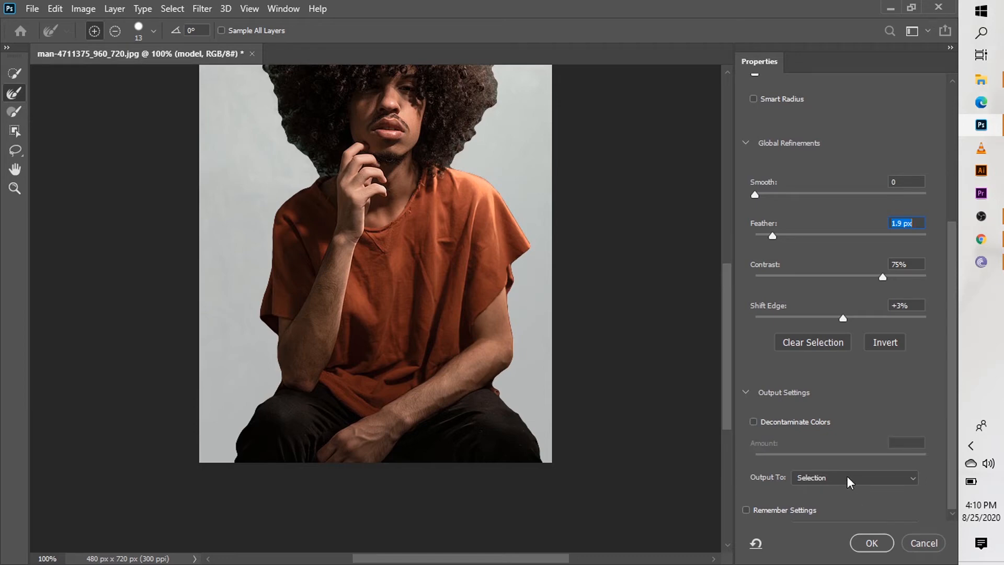
pyautogui.click(847, 476)
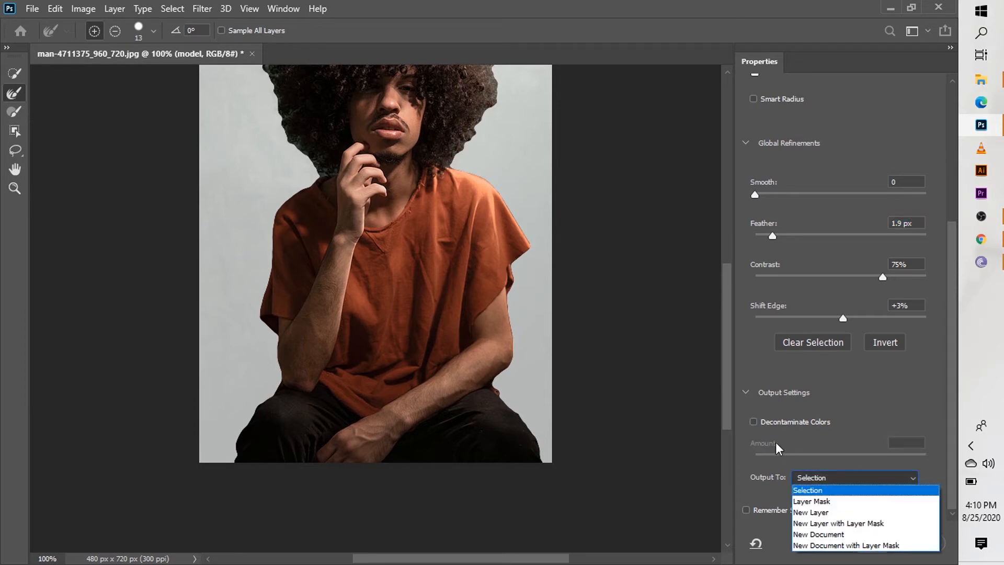
pyautogui.click(754, 421)
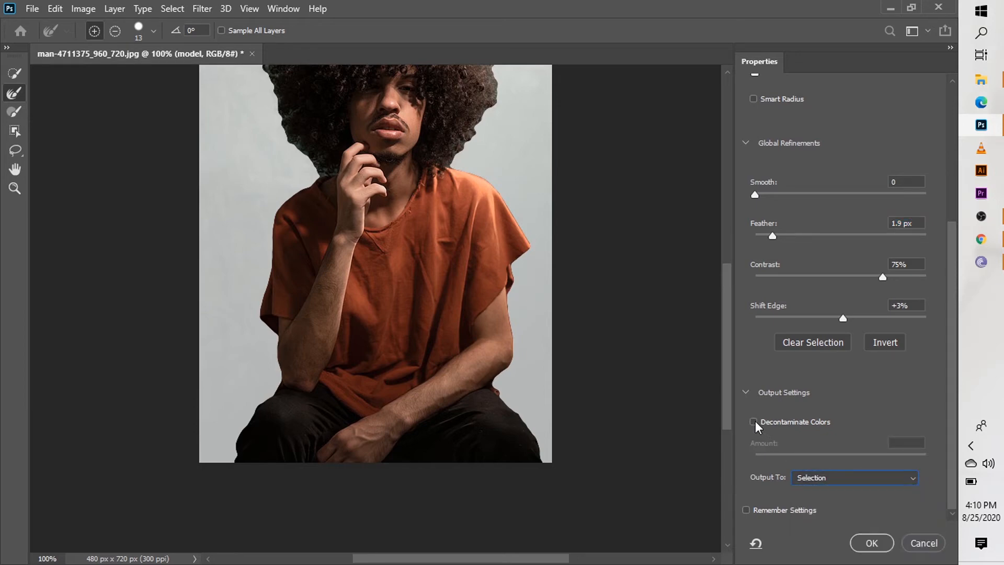
pyautogui.click(755, 421)
pyautogui.click(848, 477)
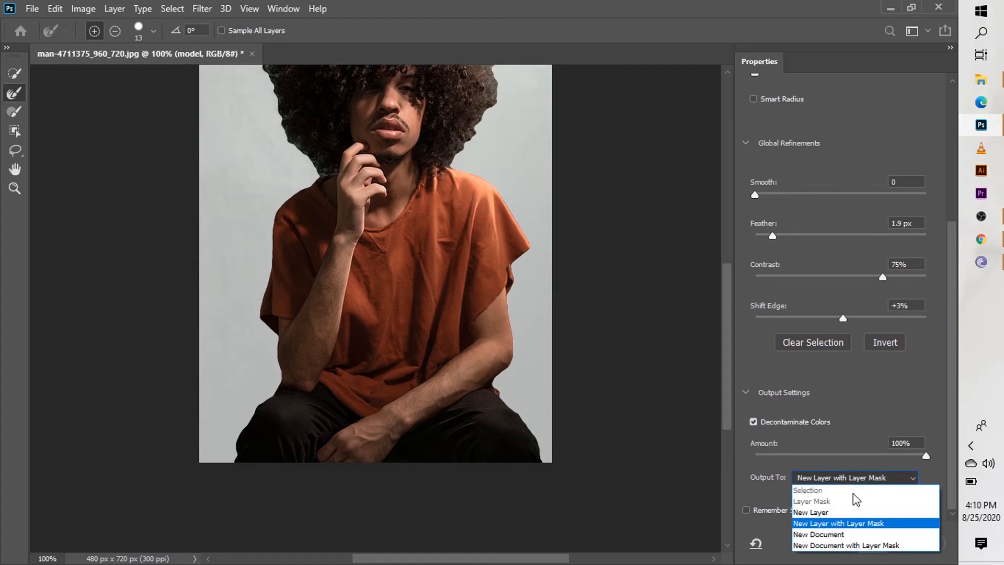
pyautogui.press('Escape')
pyautogui.click(753, 422)
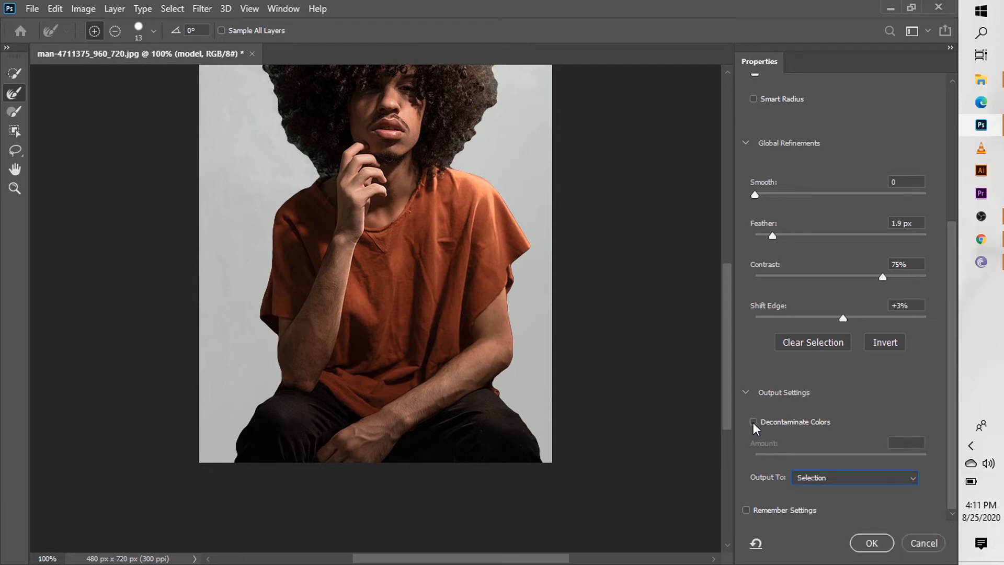
# Output the refined selection to a Layer Mask on the model layer and apply it.
pyautogui.click(819, 478)
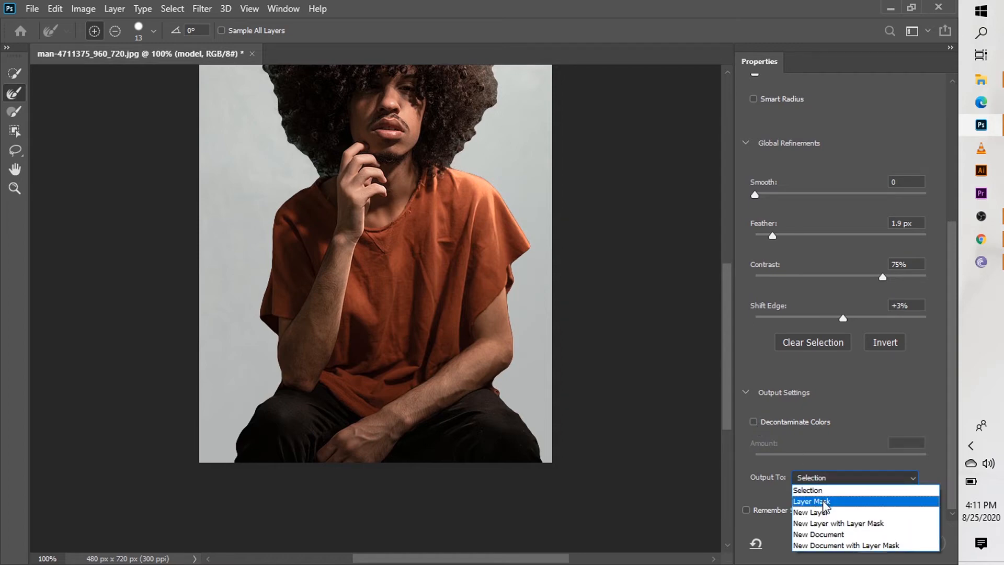
pyautogui.click(823, 501)
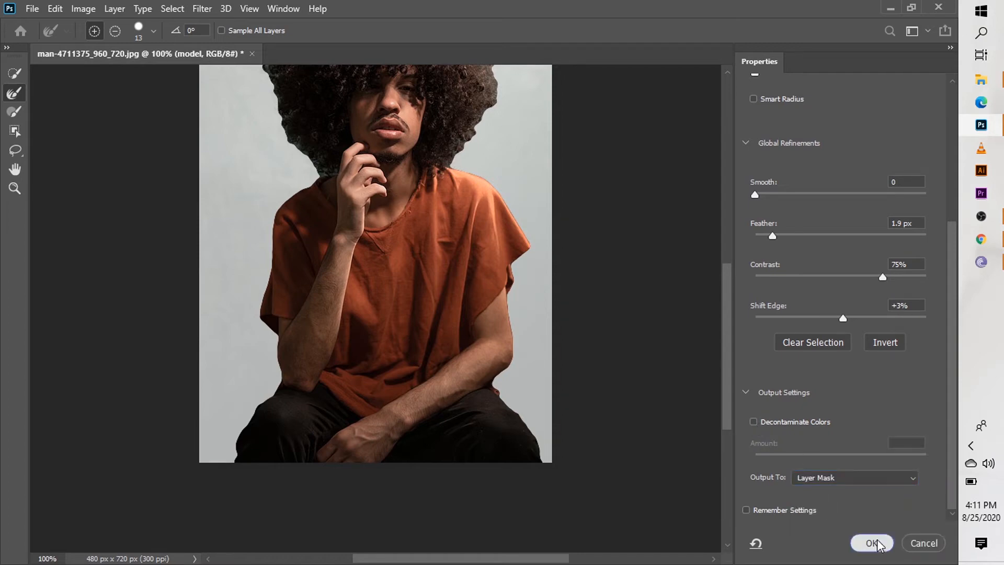
pyautogui.click(877, 543)
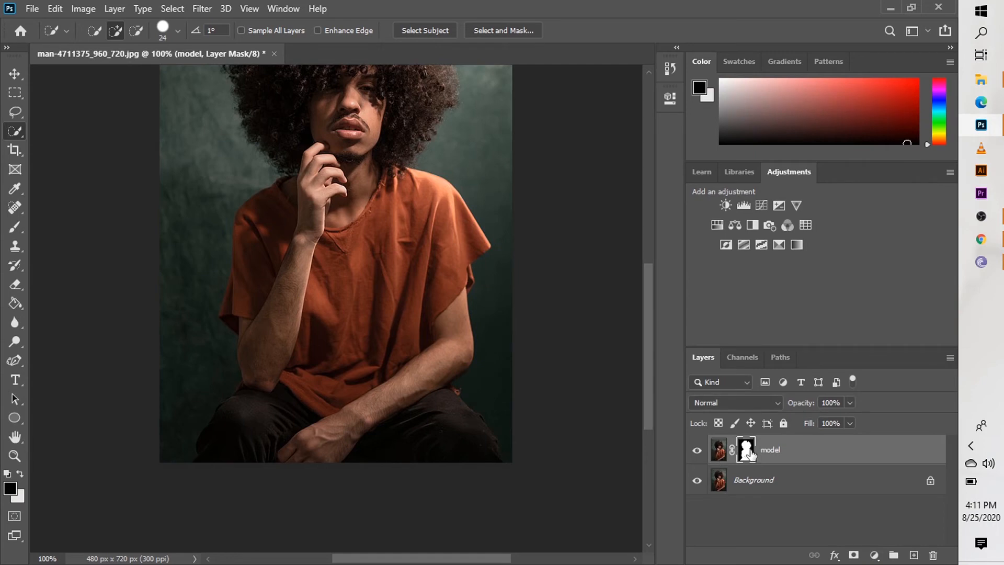
# Lasso the hair around the face on the model layer's mask and mask that area out in black.
pyautogui.click(718, 458)
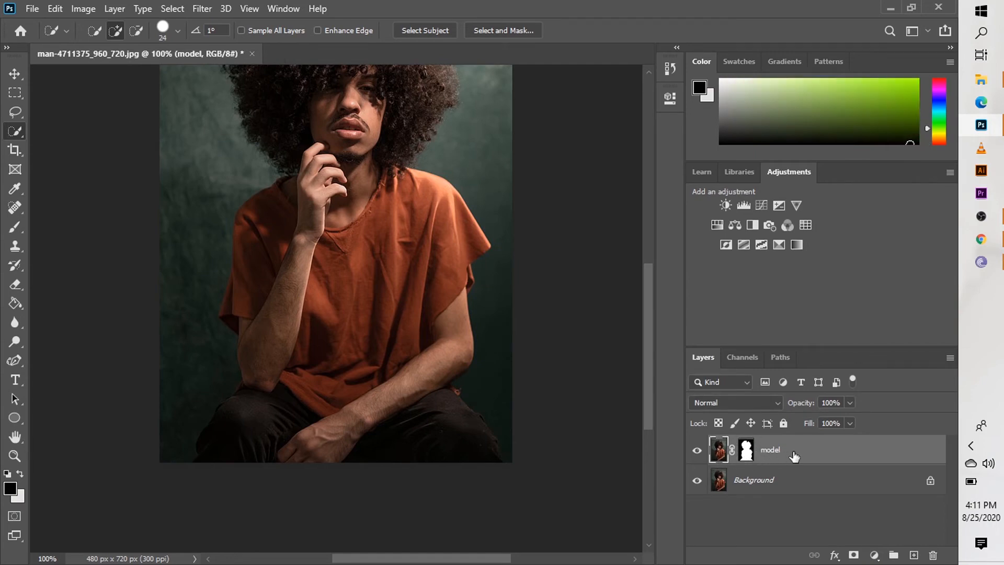
pyautogui.moveTo(645, 393); pyautogui.dragTo(639, 361)
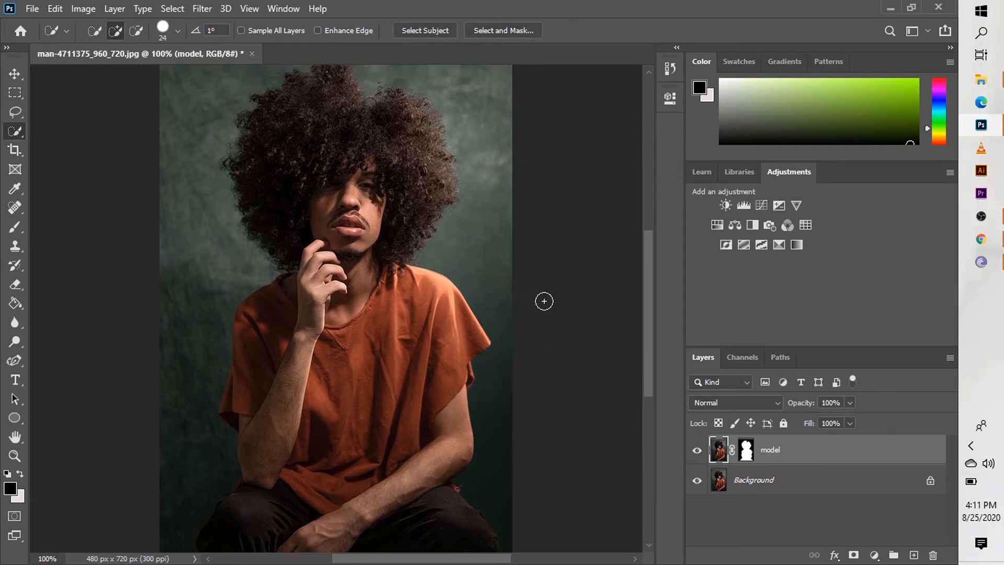
pyautogui.click(12, 117)
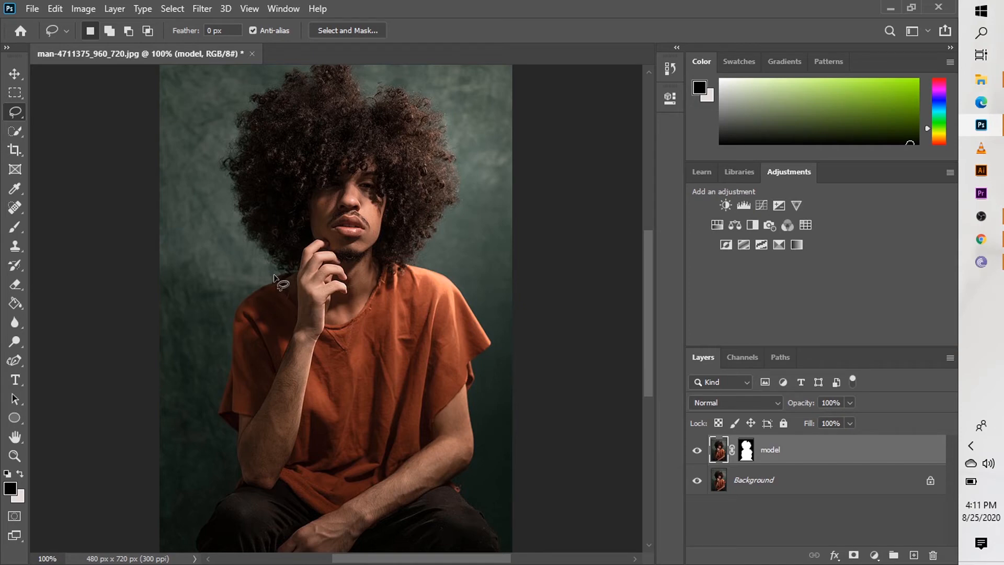
pyautogui.click(748, 457)
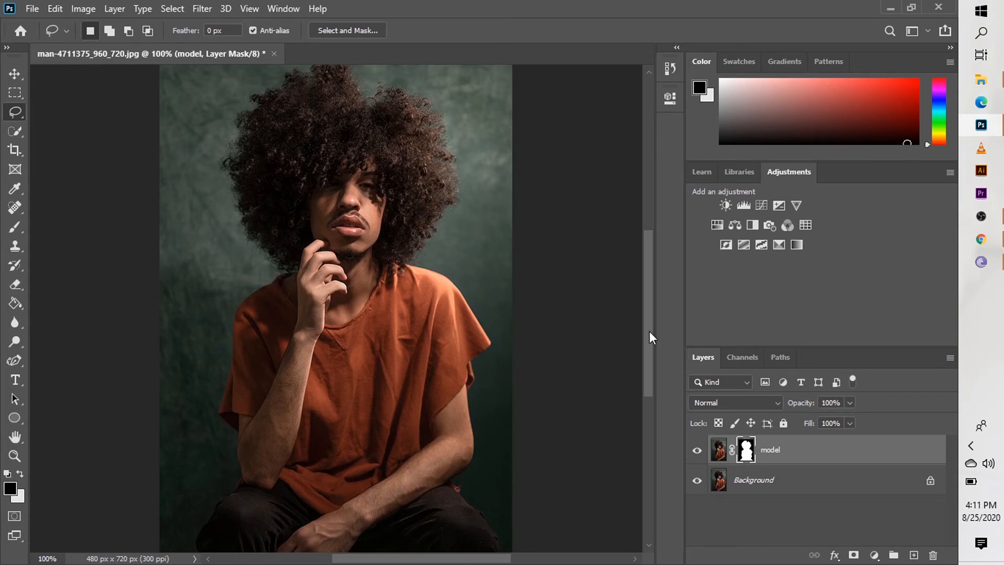
pyautogui.moveTo(648, 331); pyautogui.dragTo(644, 310)
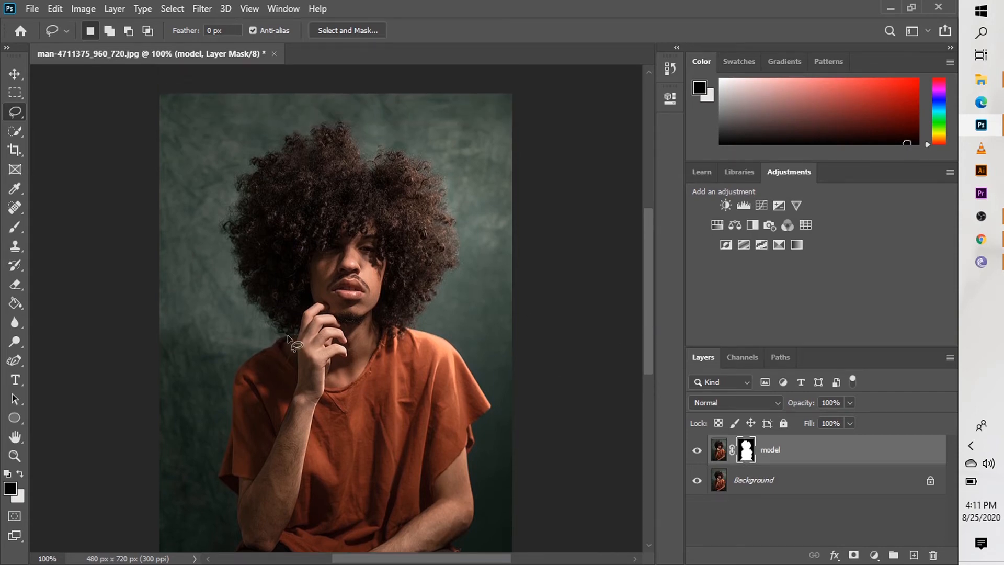
pyautogui.moveTo(261, 346)
pyautogui.mouseDown()
pyautogui.moveTo(232, 304)
pyautogui.moveTo(211, 221)
pyautogui.moveTo(228, 168)
pyautogui.moveTo(256, 136)
pyautogui.moveTo(353, 113)
pyautogui.moveTo(374, 134)
pyautogui.moveTo(450, 165)
pyautogui.moveTo(472, 214)
pyautogui.moveTo(471, 266)
pyautogui.moveTo(442, 329)
pyautogui.moveTo(392, 338)
pyautogui.moveTo(382, 317)
pyautogui.moveTo(390, 231)
pyautogui.moveTo(376, 211)
pyautogui.moveTo(346, 204)
pyautogui.moveTo(305, 218)
pyautogui.moveTo(284, 244)
pyautogui.moveTo(296, 342)
pyautogui.moveTo(259, 346)
pyautogui.mouseUp()
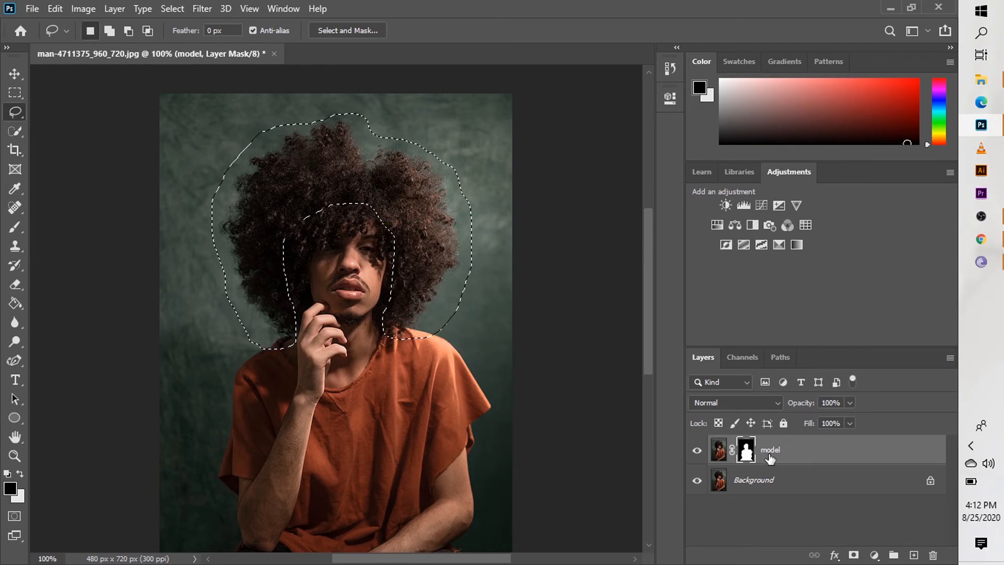
# Duplicate the model layer with its mask as "hair" and deselect the lasso outline.
pyautogui.hotkey('ctrl', 'j')
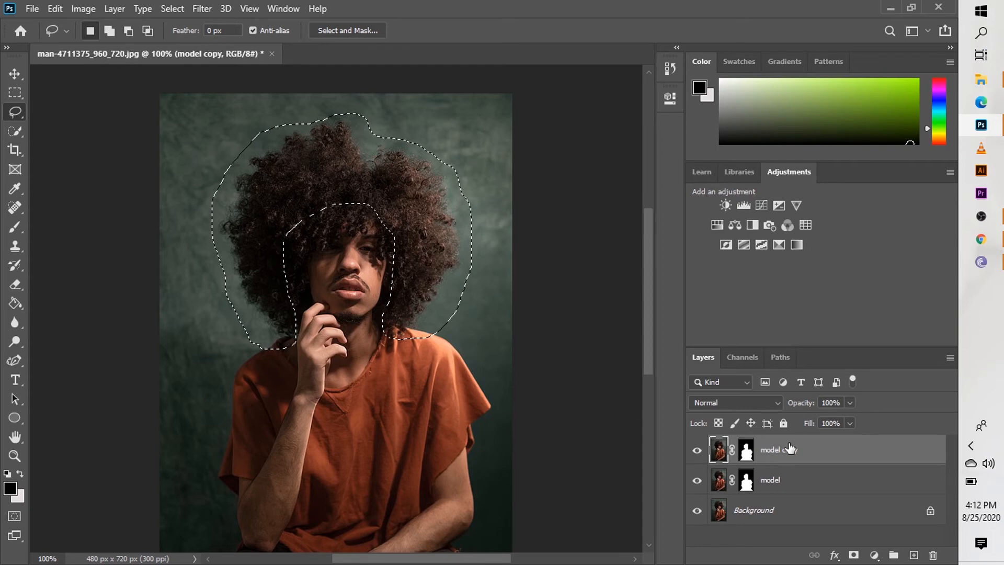
pyautogui.doubleClick(779, 450)
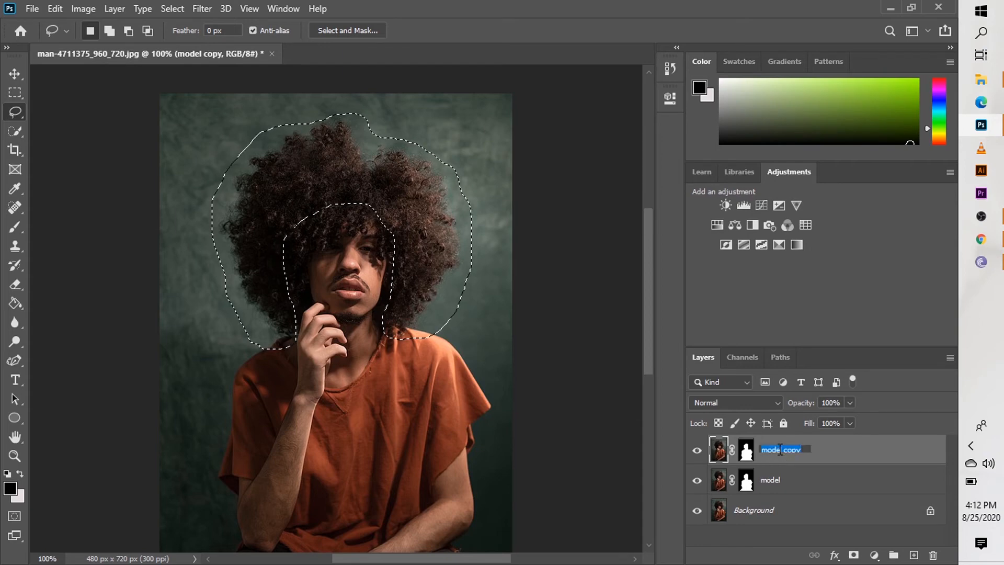
pyautogui.write('hai')
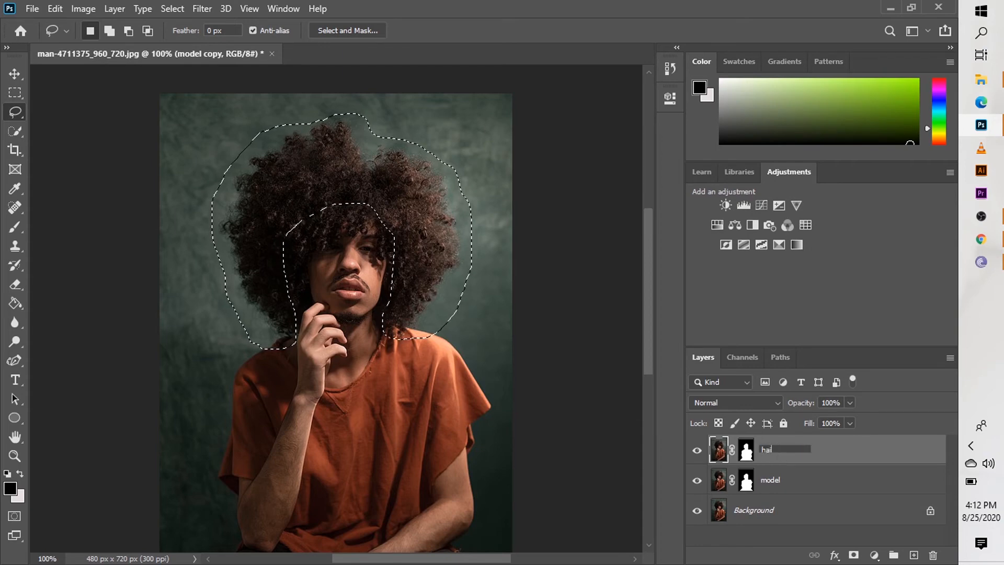
pyautogui.write('r')
pyautogui.press('Return')
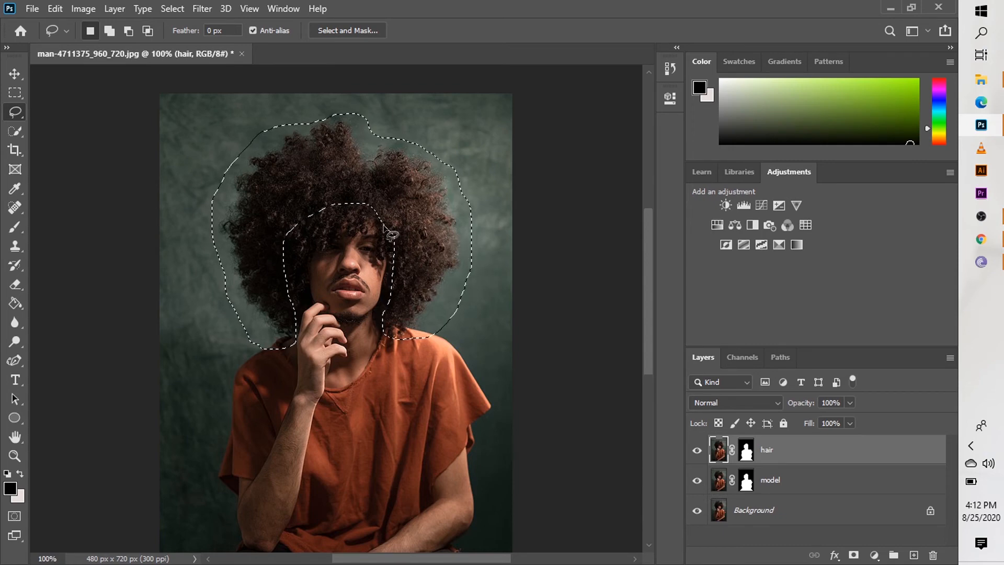
pyautogui.hotkey('ctrl', 'd')
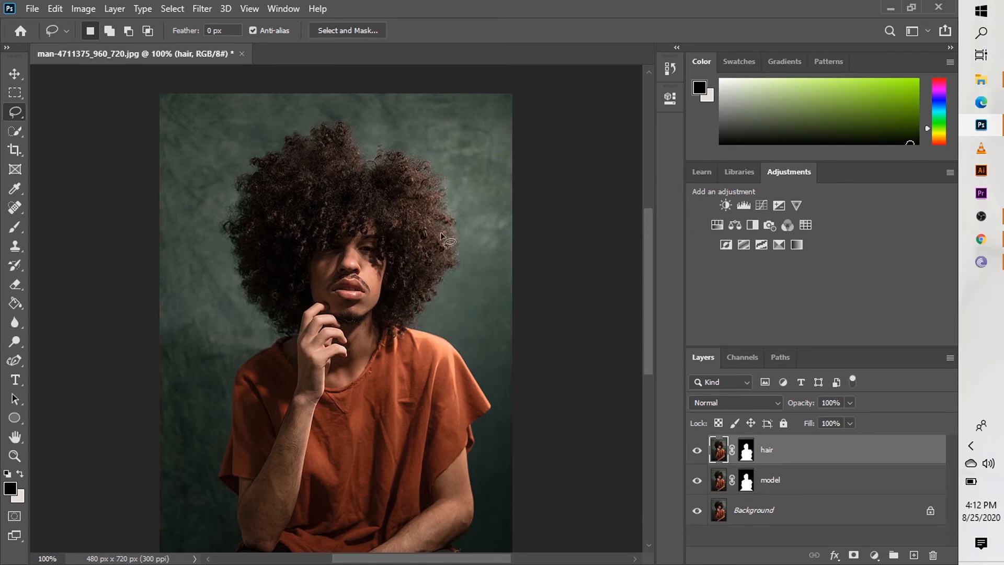
# Check the masked model layer on its own by temporarily hiding the hair and Background layers.
pyautogui.click(745, 445)
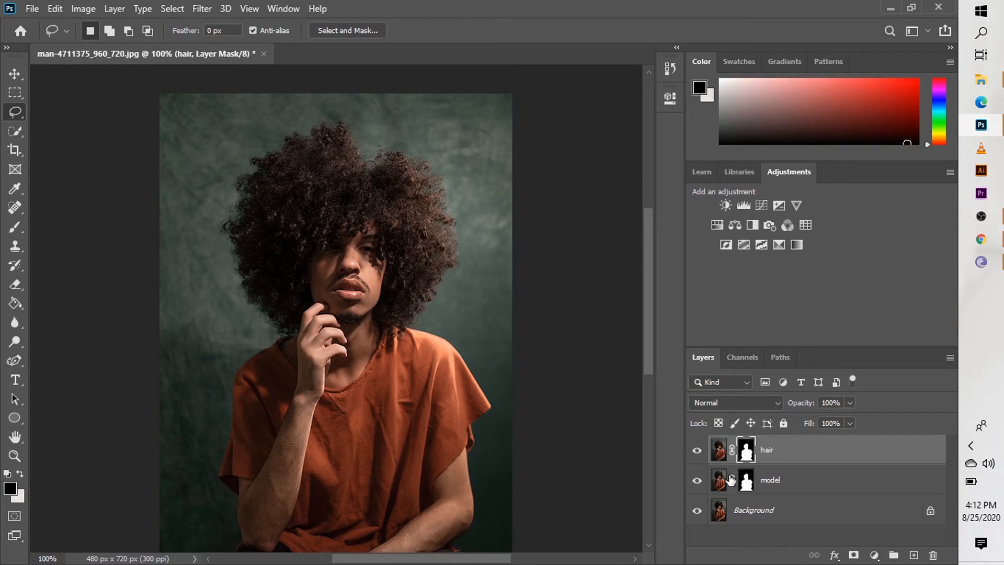
pyautogui.click(779, 480)
pyautogui.click(697, 450)
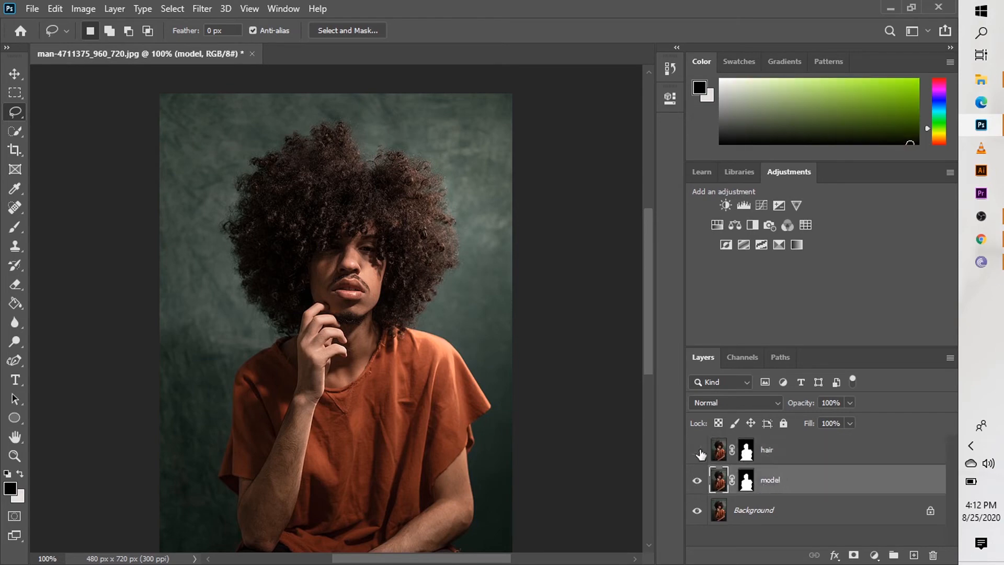
pyautogui.click(696, 511)
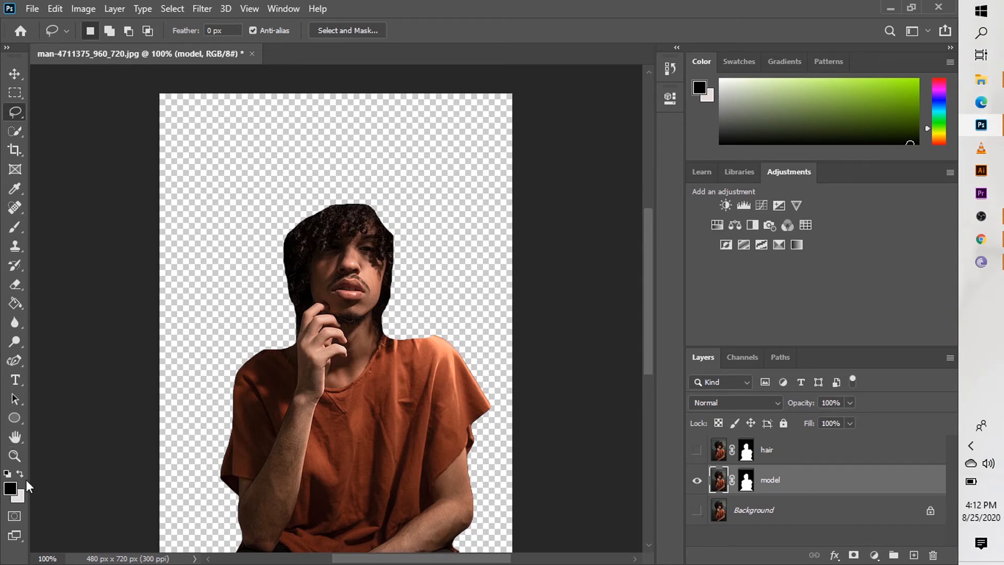
pyautogui.click(697, 510)
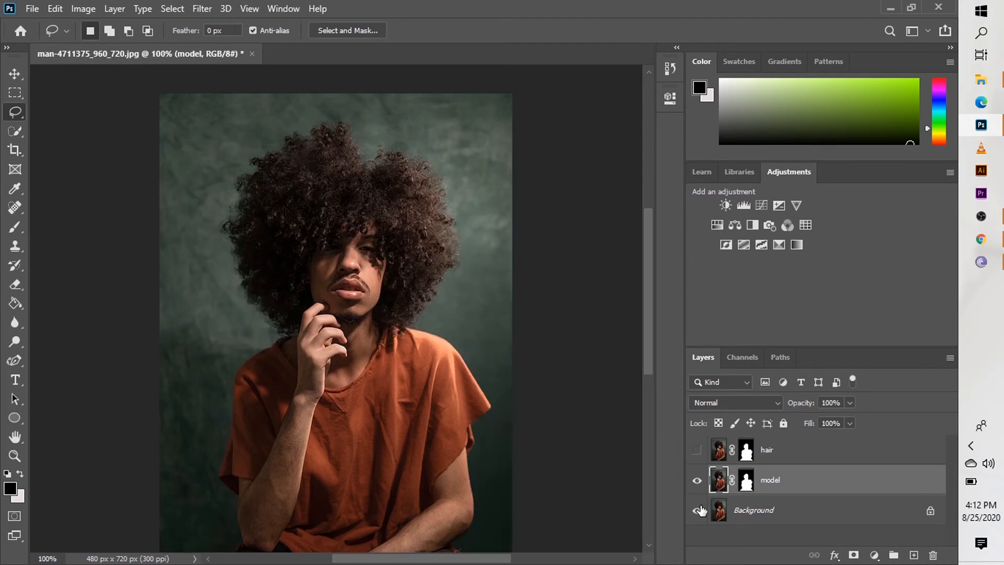
pyautogui.click(698, 451)
# Delete the layer mask from the hair layer.
pyautogui.click(780, 453)
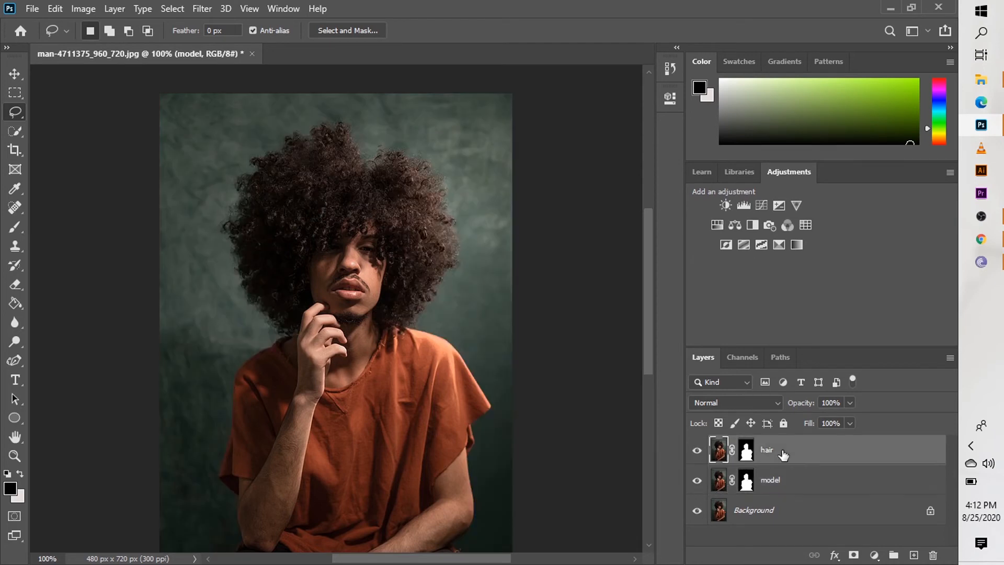
pyautogui.click(748, 451)
pyautogui.rightClick(748, 453)
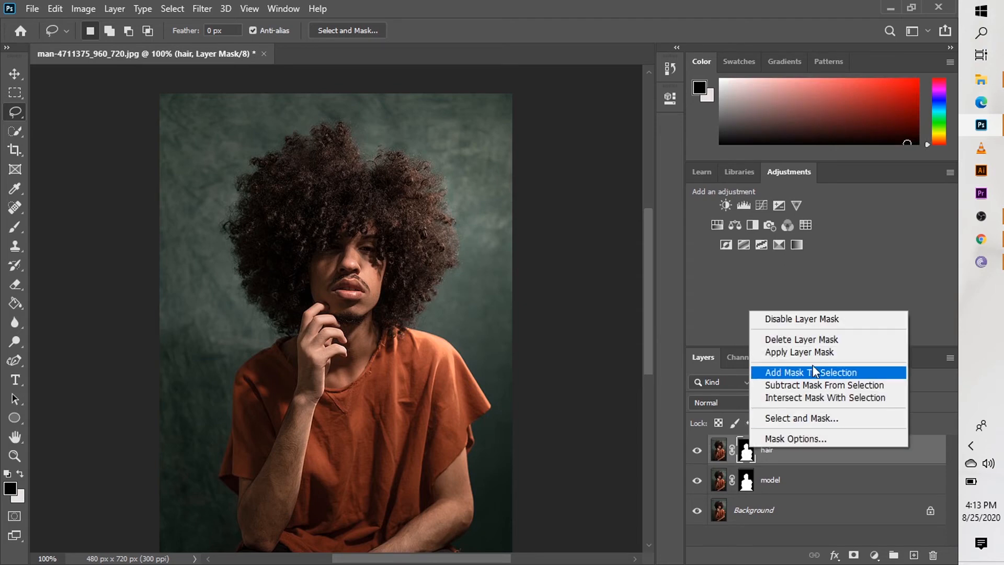
pyautogui.click(799, 339)
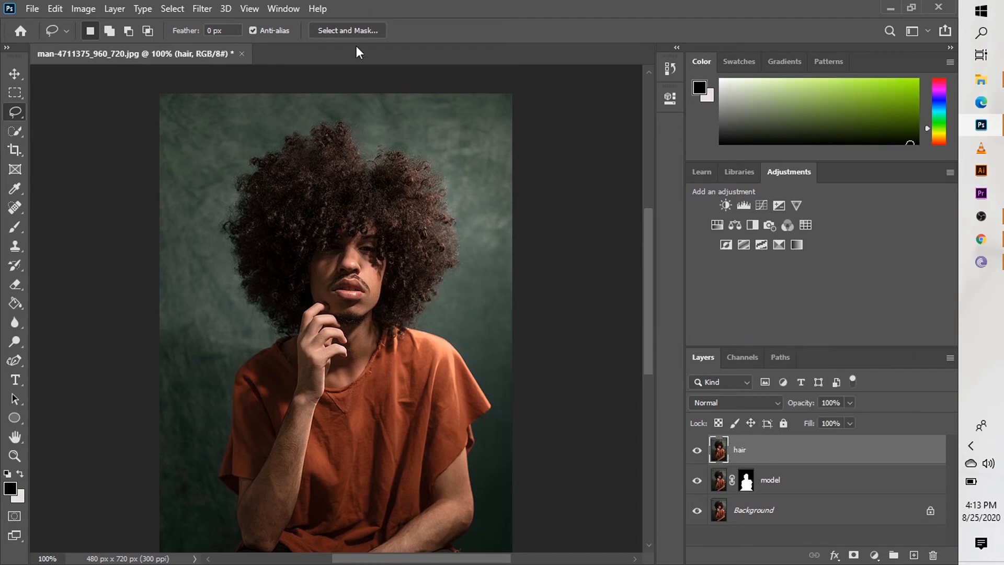
# Open Select and Mask for the hair layer and set the view to On White at 14% opacity.
pyautogui.click(347, 30)
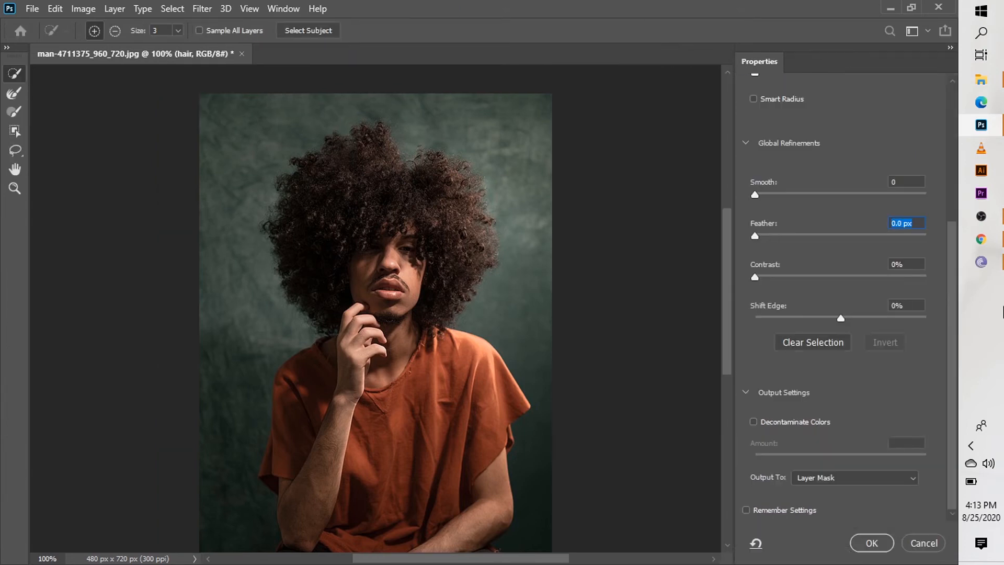
pyautogui.moveTo(951, 331); pyautogui.dragTo(934, 162)
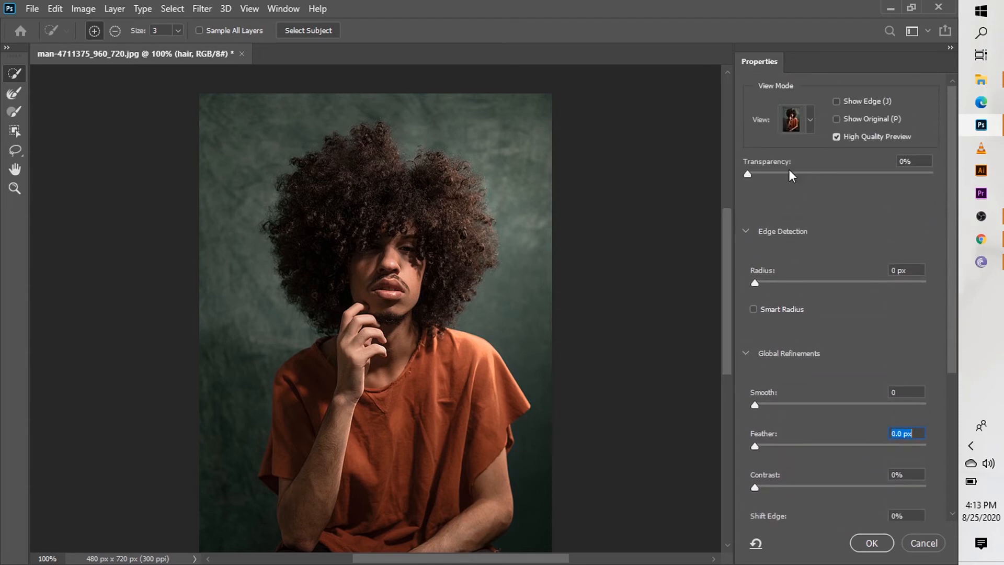
pyautogui.click(808, 118)
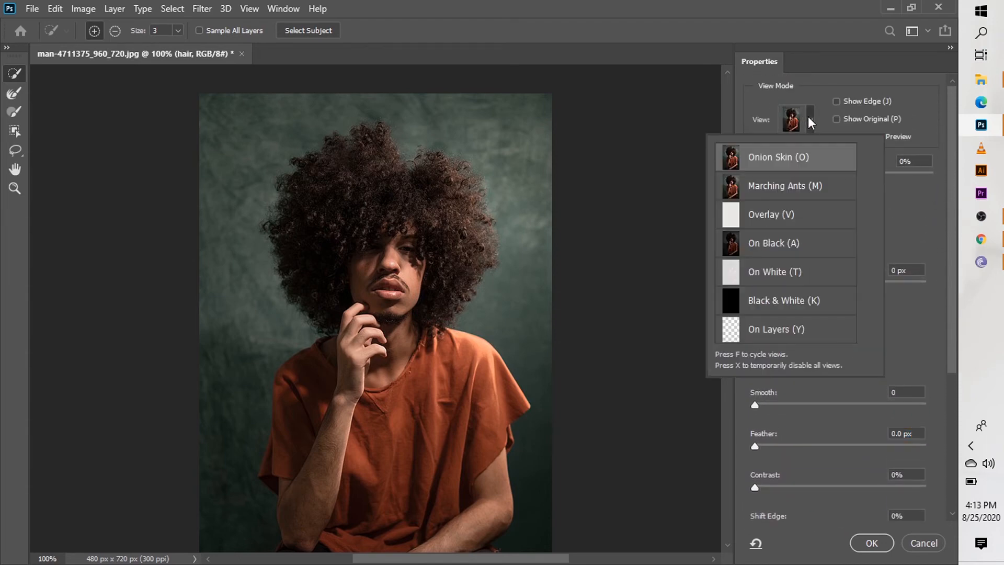
pyautogui.click(815, 269)
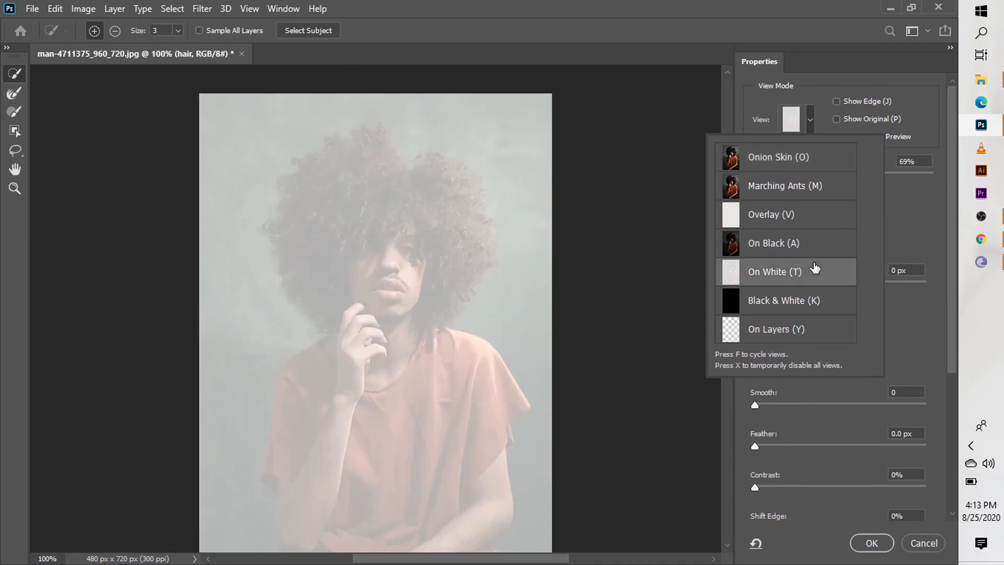
pyautogui.click(908, 230)
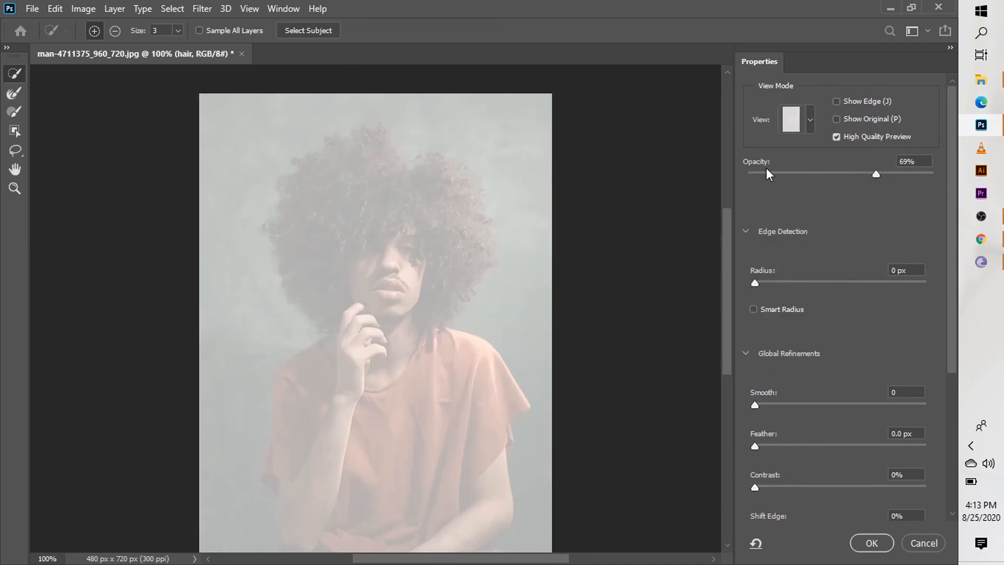
pyautogui.click(777, 175)
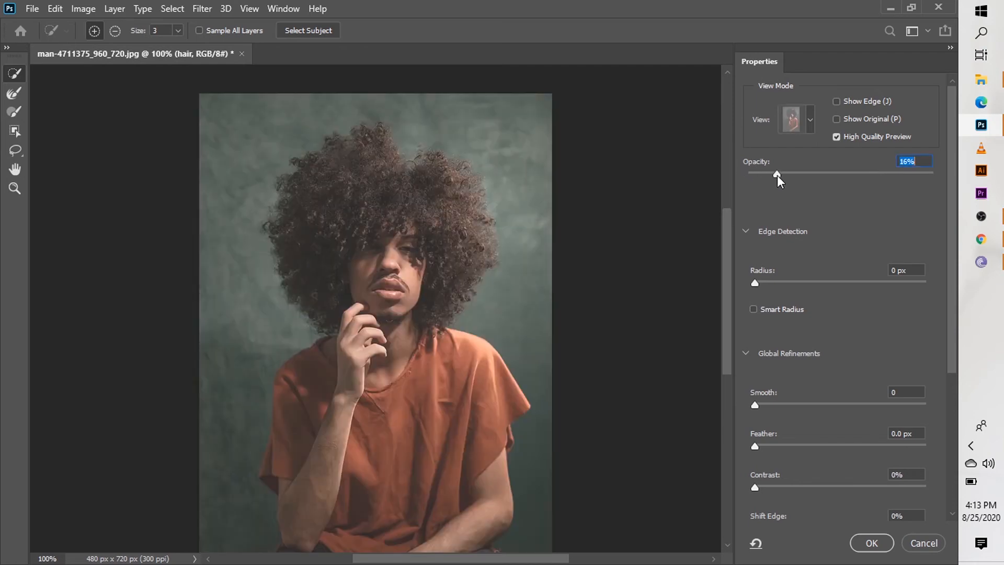
pyautogui.moveTo(777, 174)
pyautogui.mouseDown()
pyautogui.moveTo(746, 173)
pyautogui.moveTo(930, 174)
pyautogui.moveTo(775, 180)
pyautogui.mouseUp()
# Quick-select the man's hair, and subtract the spilled-over backdrop around and above the hair from the selection.
pyautogui.moveTo(308, 330)
pyautogui.mouseDown()
pyautogui.moveTo(291, 313)
pyautogui.moveTo(279, 262)
pyautogui.moveTo(306, 316)
pyautogui.moveTo(322, 321)
pyautogui.moveTo(286, 306)
pyautogui.moveTo(273, 275)
pyautogui.moveTo(268, 240)
pyautogui.moveTo(280, 187)
pyautogui.mouseUp()
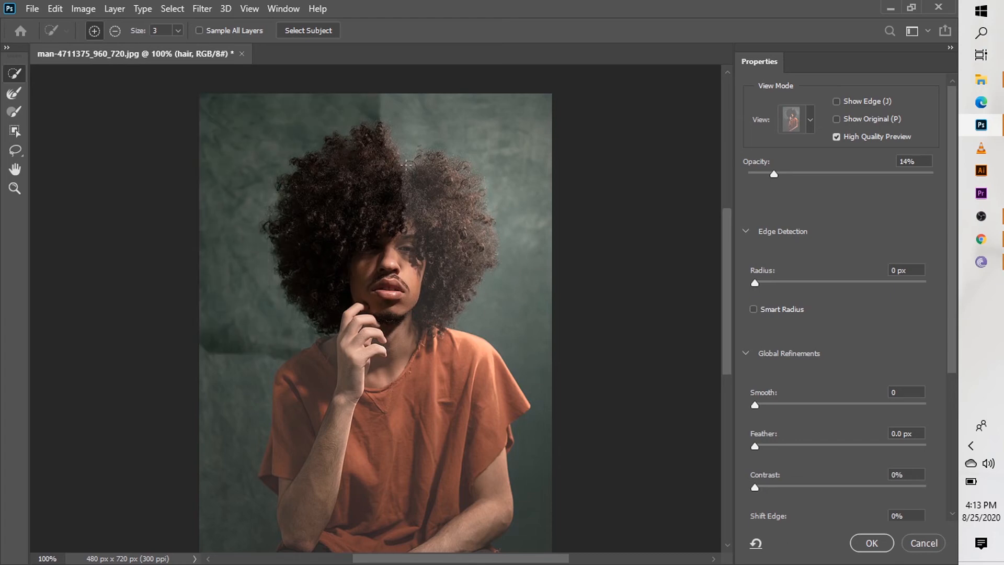
pyautogui.moveTo(406, 165)
pyautogui.mouseDown()
pyautogui.moveTo(424, 188)
pyautogui.moveTo(422, 153)
pyautogui.moveTo(449, 170)
pyautogui.moveTo(466, 244)
pyautogui.mouseUp()
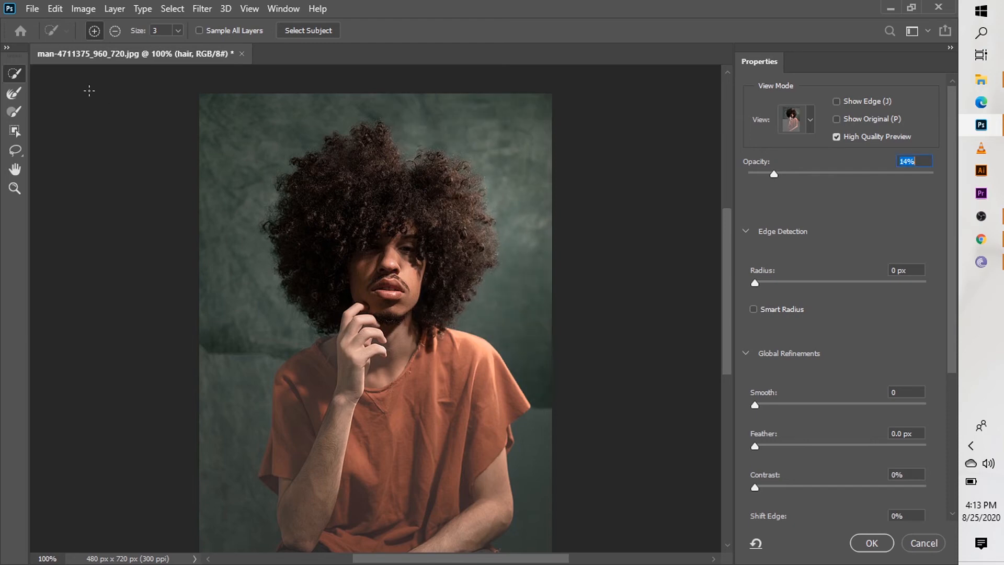
pyautogui.click(115, 30)
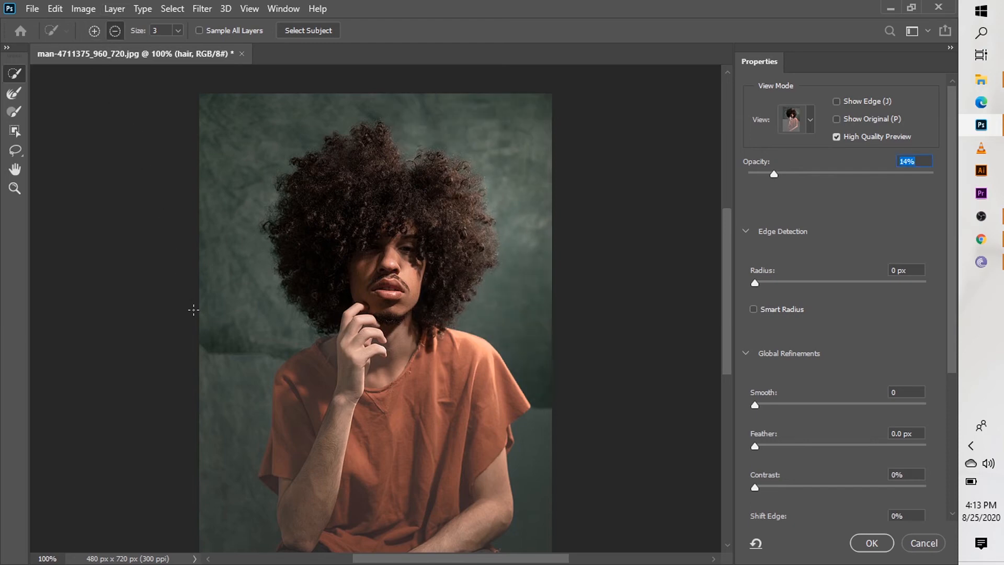
pyautogui.moveTo(194, 309)
pyautogui.mouseDown()
pyautogui.moveTo(220, 351)
pyautogui.moveTo(230, 349)
pyautogui.moveTo(210, 354)
pyautogui.moveTo(289, 358)
pyautogui.moveTo(235, 324)
pyautogui.moveTo(213, 283)
pyautogui.moveTo(212, 309)
pyautogui.moveTo(208, 105)
pyautogui.mouseUp()
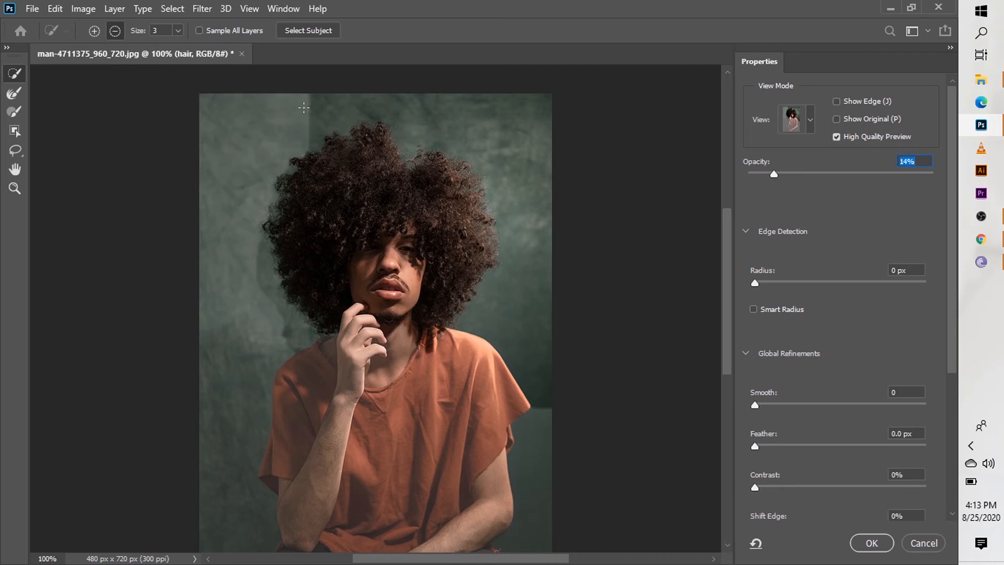
pyautogui.moveTo(303, 108)
pyautogui.mouseDown()
pyautogui.moveTo(324, 97)
pyautogui.moveTo(376, 106)
pyautogui.mouseUp()
pyautogui.click(413, 111)
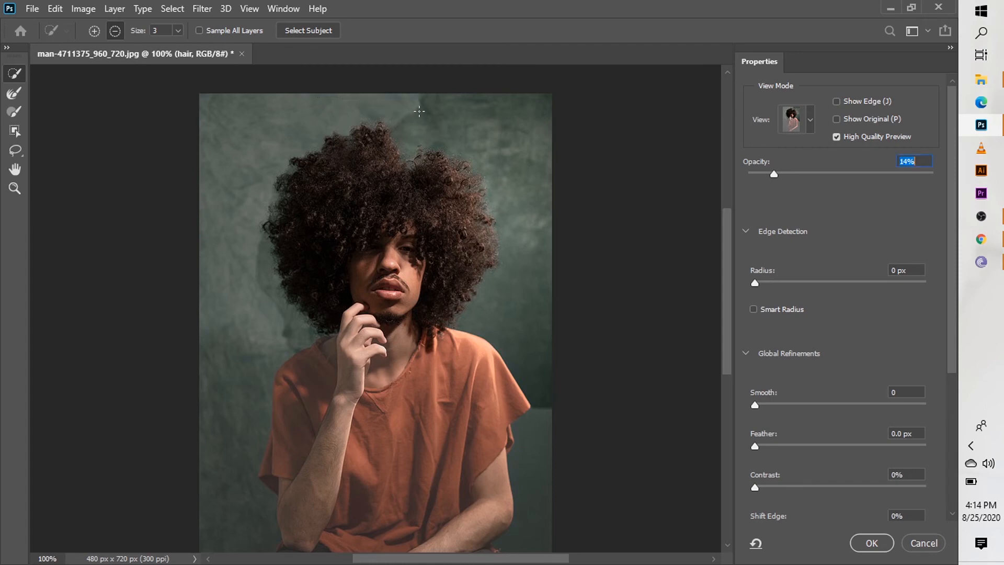
pyautogui.click(451, 109)
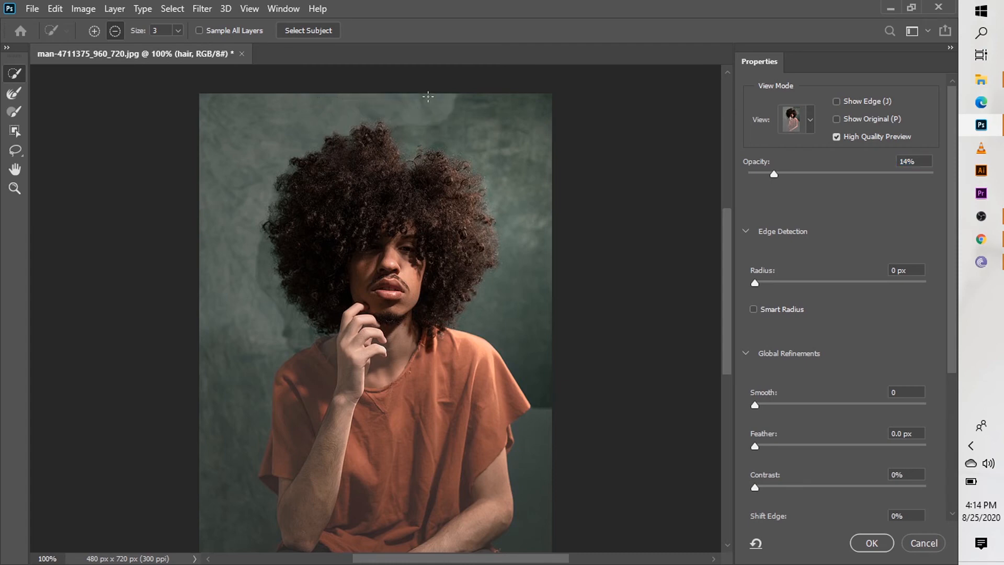
pyautogui.moveTo(451, 110)
pyautogui.mouseDown()
pyautogui.moveTo(517, 172)
pyautogui.moveTo(552, 193)
pyautogui.mouseUp()
pyautogui.moveTo(545, 261)
pyautogui.mouseDown()
pyautogui.moveTo(522, 298)
pyautogui.moveTo(520, 394)
pyautogui.mouseUp()
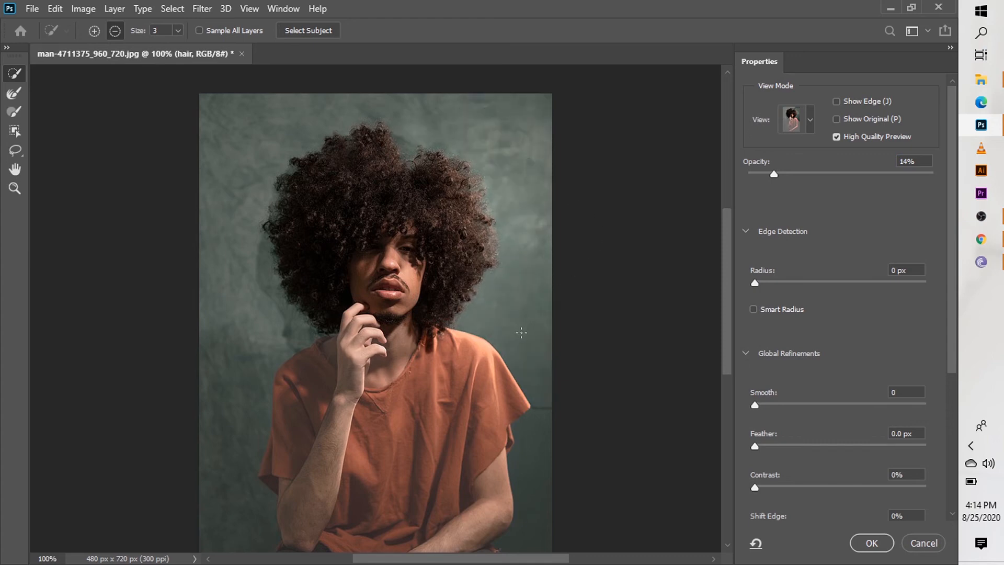
# Set the Quick Selection brush size to 1 and add the curls along the hair's right edge to the selection.
pyautogui.click(94, 30)
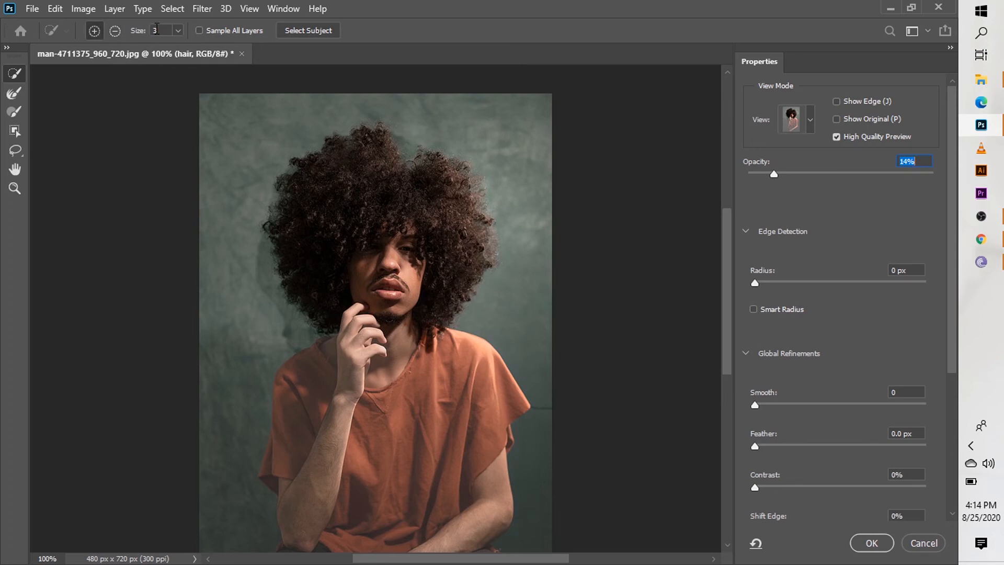
pyautogui.click(156, 30)
pyautogui.write('1')
pyautogui.press('Return')
pyautogui.moveTo(428, 155)
pyautogui.mouseDown()
pyautogui.moveTo(463, 162)
pyautogui.moveTo(485, 190)
pyautogui.moveTo(481, 178)
pyautogui.moveTo(494, 221)
pyautogui.mouseUp()
pyautogui.click(481, 198)
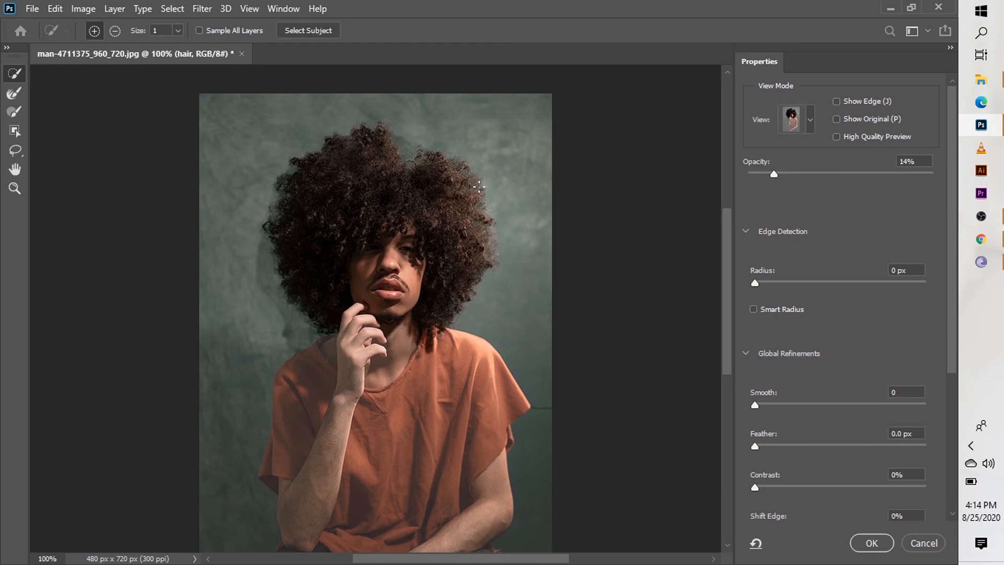
pyautogui.moveTo(479, 186)
pyautogui.mouseDown()
pyautogui.moveTo(479, 174)
pyautogui.moveTo(496, 233)
pyautogui.moveTo(462, 305)
pyautogui.mouseUp()
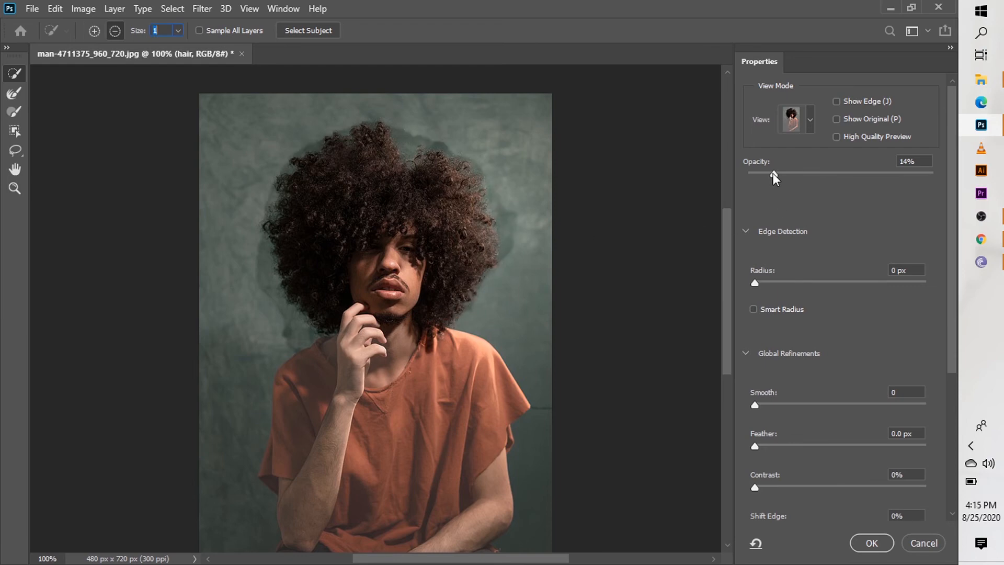
# Set the view opacity to 56% and the edge detection radius to 64 px.
pyautogui.moveTo(772, 174)
pyautogui.mouseDown()
pyautogui.moveTo(741, 177)
pyautogui.moveTo(963, 203)
pyautogui.moveTo(871, 180)
pyautogui.mouseUp()
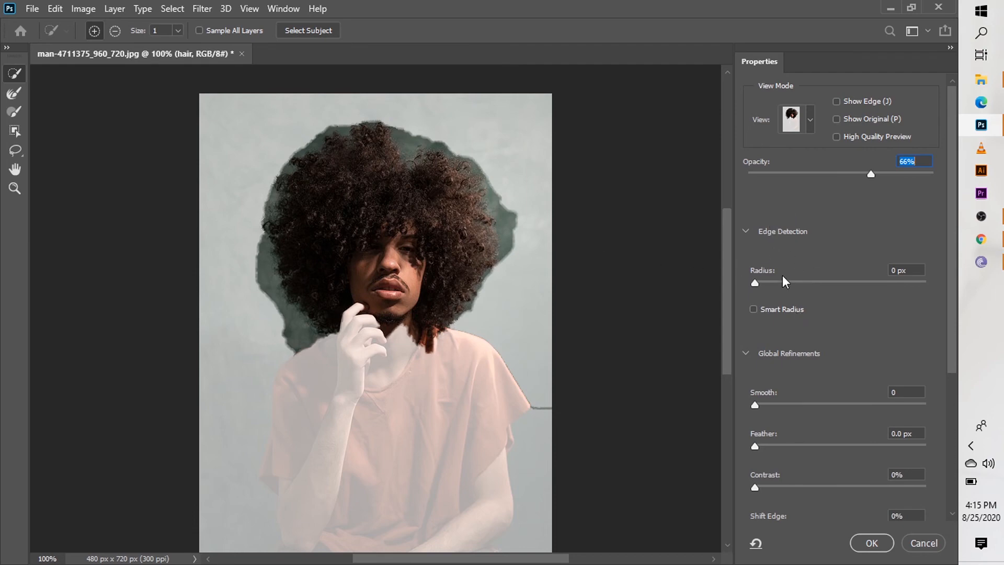
pyautogui.click(837, 100)
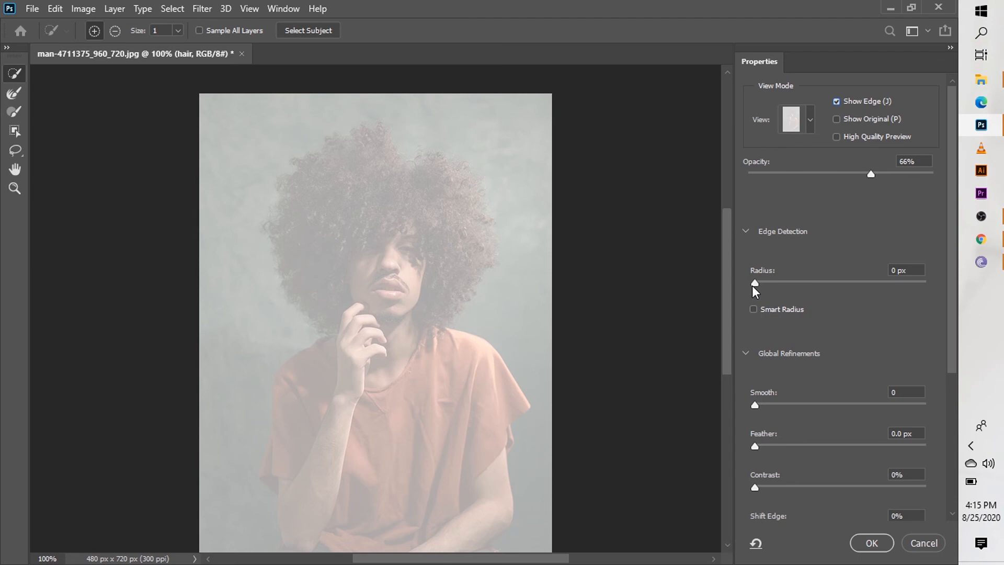
pyautogui.moveTo(752, 285)
pyautogui.mouseDown()
pyautogui.moveTo(873, 282)
pyautogui.moveTo(748, 274)
pyautogui.mouseUp()
pyautogui.click(837, 102)
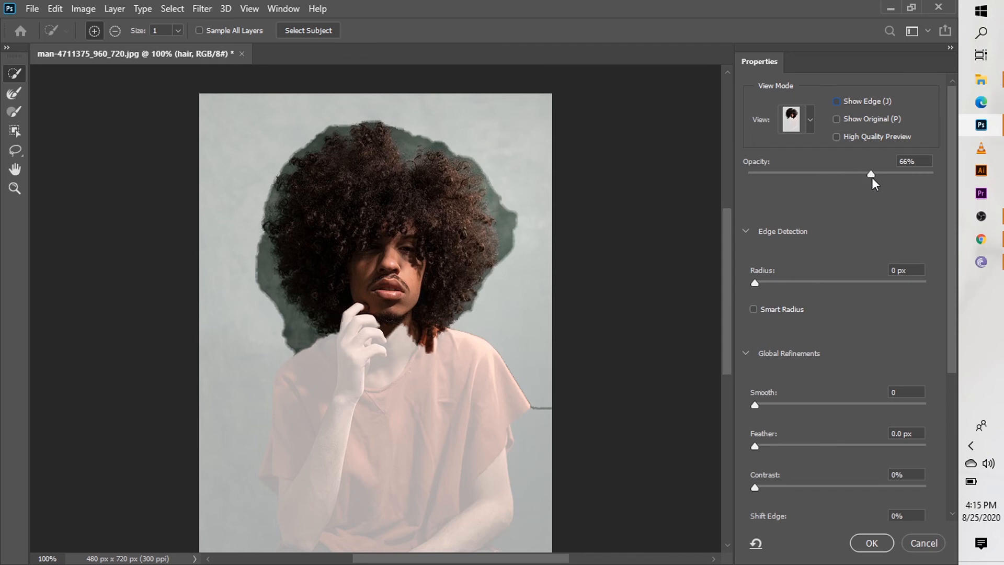
pyautogui.moveTo(871, 175); pyautogui.dragTo(852, 176)
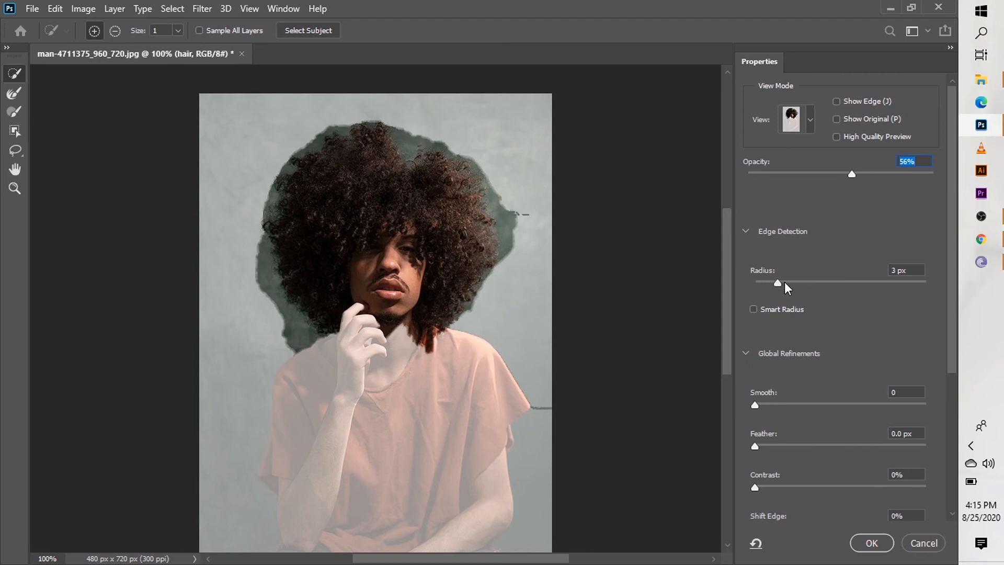
pyautogui.moveTo(812, 283); pyautogui.dragTo(874, 276)
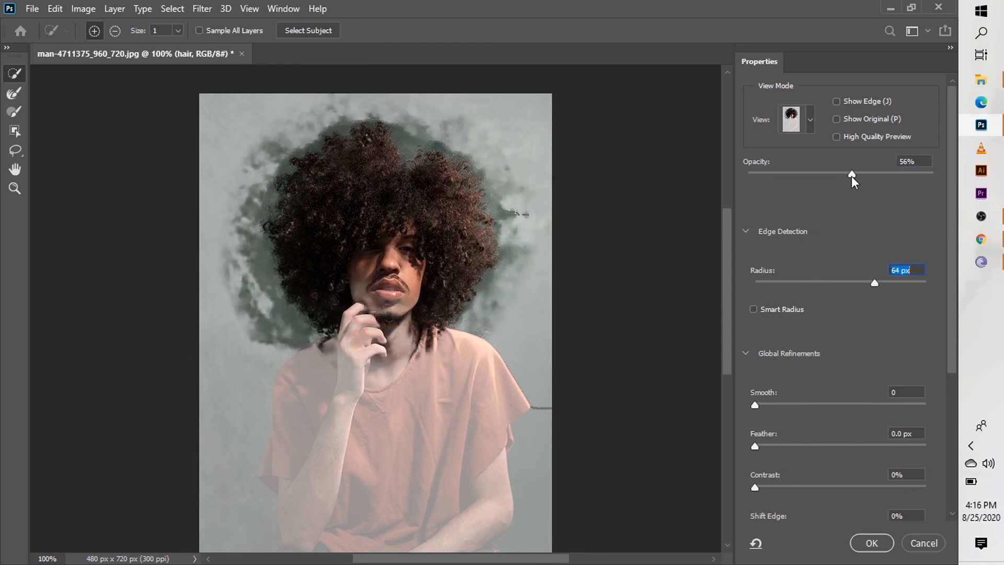
# Paint around the whole outline of the hair with the Refine Edge Brush at size 13 to remove the green backdrop.
pyautogui.click(15, 95)
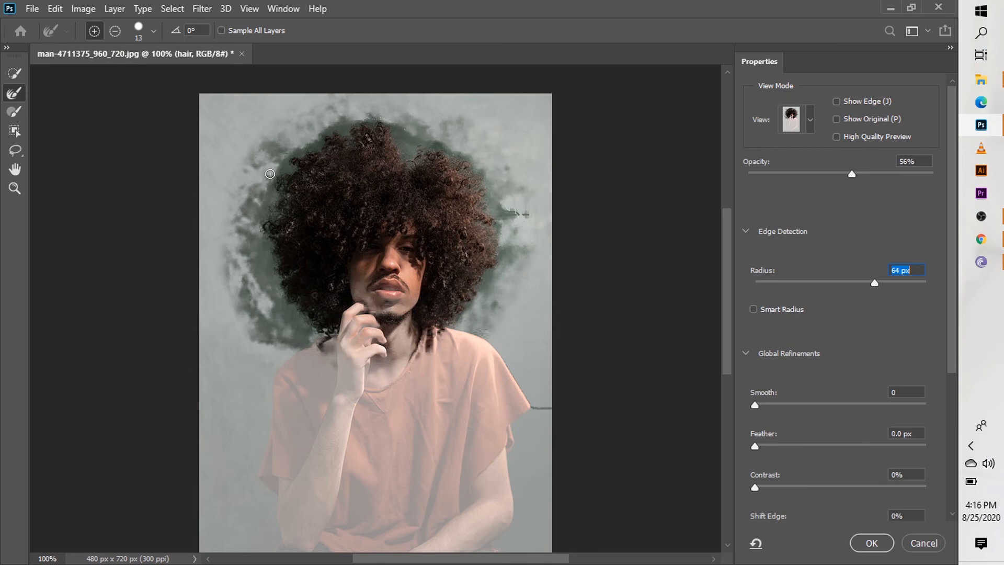
pyautogui.moveTo(270, 174)
pyautogui.mouseDown()
pyautogui.moveTo(248, 200)
pyautogui.moveTo(261, 196)
pyautogui.moveTo(247, 229)
pyautogui.moveTo(270, 301)
pyautogui.mouseUp()
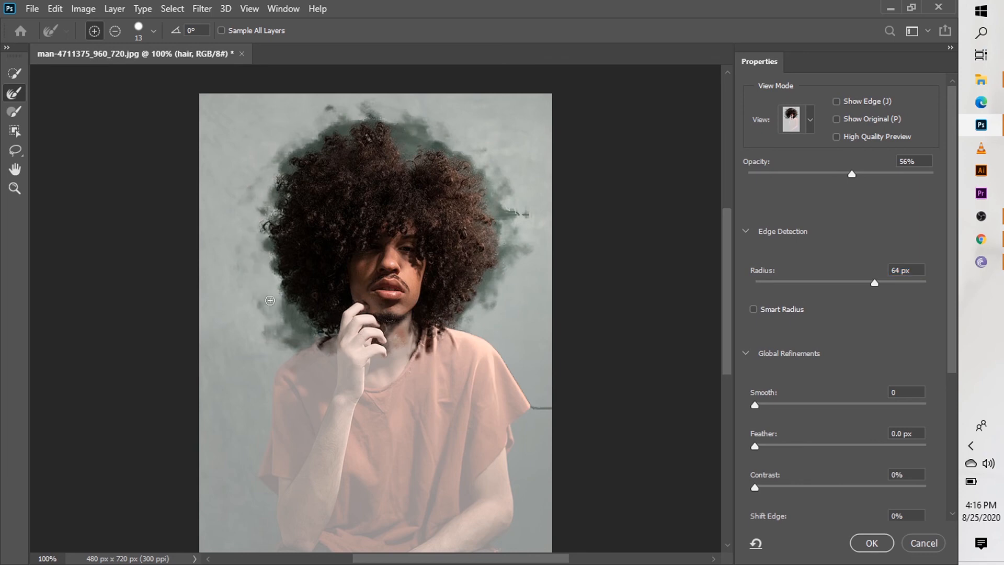
pyautogui.moveTo(270, 300); pyautogui.dragTo(302, 343)
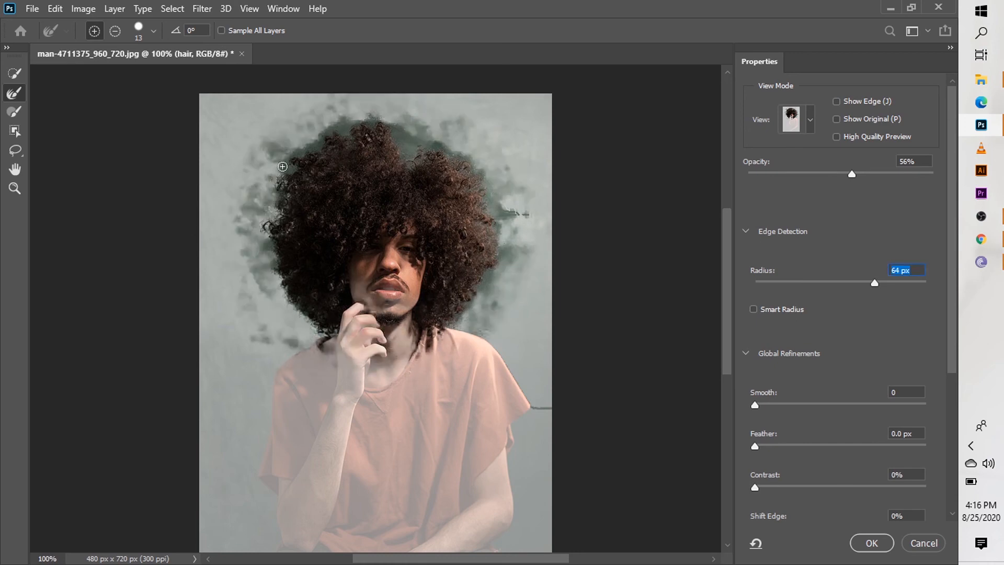
pyautogui.moveTo(283, 166); pyautogui.dragTo(349, 117)
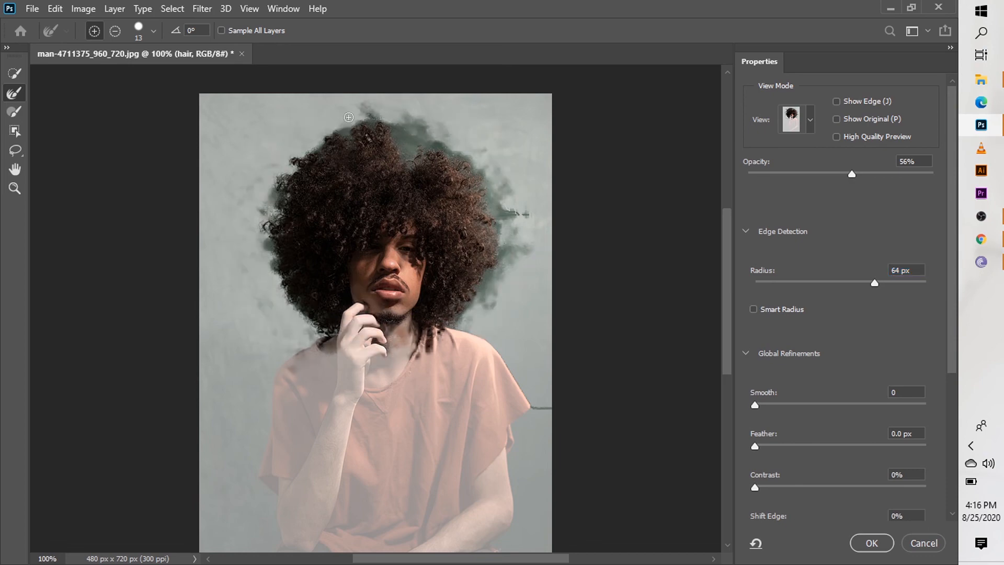
pyautogui.moveTo(349, 117); pyautogui.dragTo(405, 144)
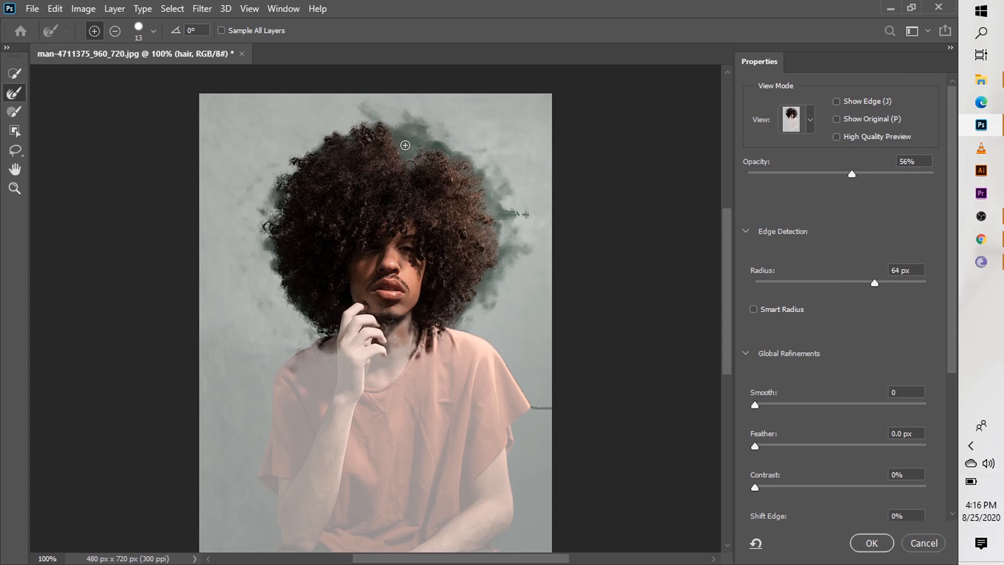
pyautogui.moveTo(405, 145)
pyautogui.mouseDown()
pyautogui.moveTo(475, 169)
pyautogui.moveTo(489, 186)
pyautogui.mouseUp()
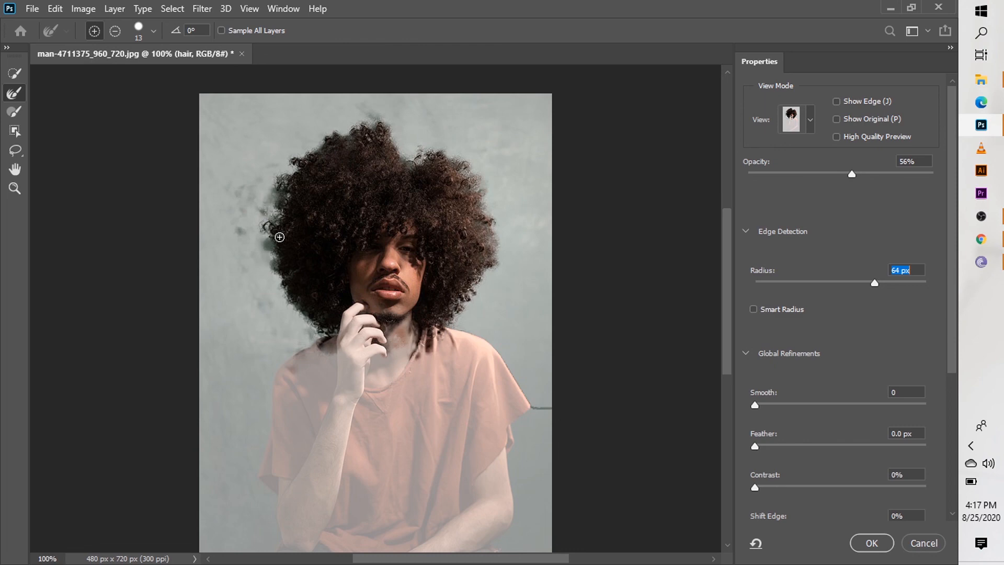
# Reduce the edge detection radius to 3 px, keep smooth, feather and contrast at 0, and output the selection to a layer mask.
pyautogui.moveTo(874, 283); pyautogui.dragTo(819, 270)
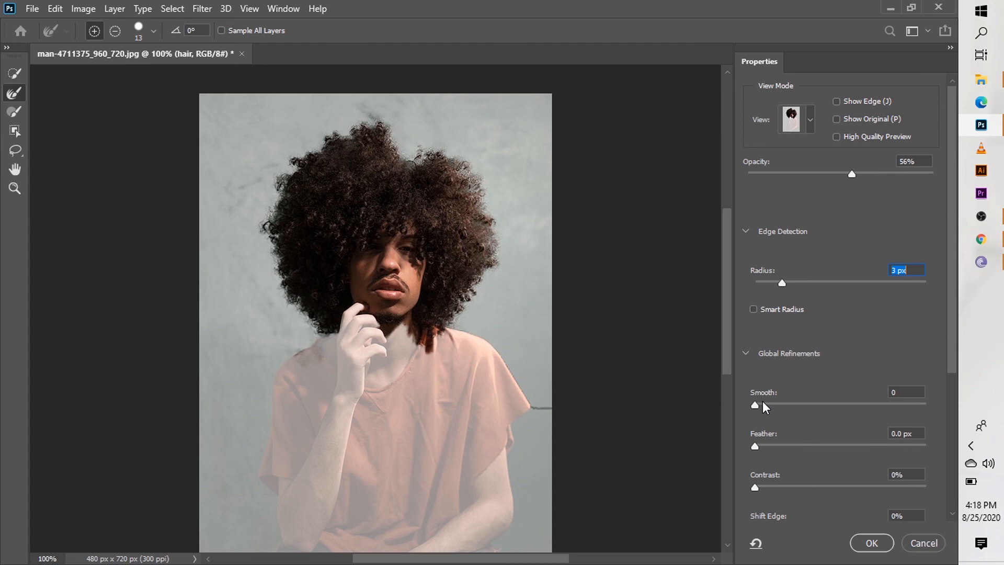
pyautogui.moveTo(762, 401)
pyautogui.mouseDown()
pyautogui.moveTo(893, 405)
pyautogui.moveTo(734, 378)
pyautogui.moveTo(867, 400)
pyautogui.moveTo(747, 397)
pyautogui.mouseUp()
pyautogui.moveTo(755, 445); pyautogui.dragTo(747, 480)
pyautogui.scroll(-5, 957, 374)
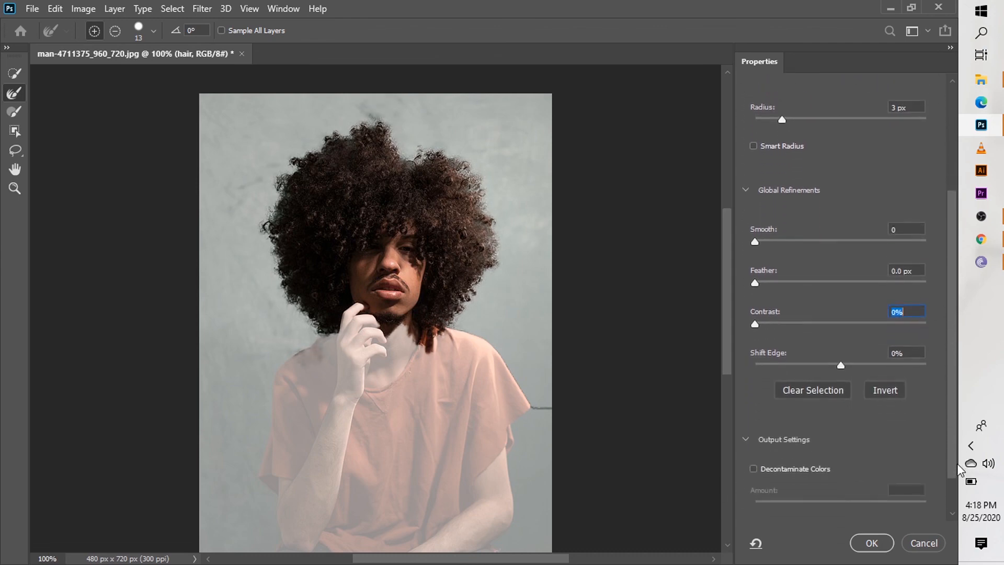
pyautogui.scroll(-1, 958, 469)
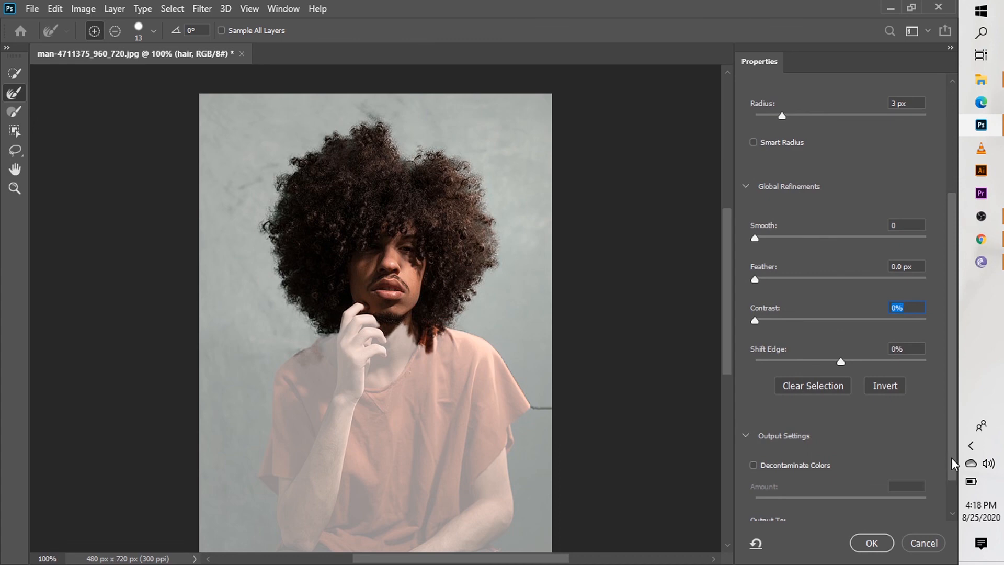
pyautogui.moveTo(951, 457); pyautogui.dragTo(952, 486)
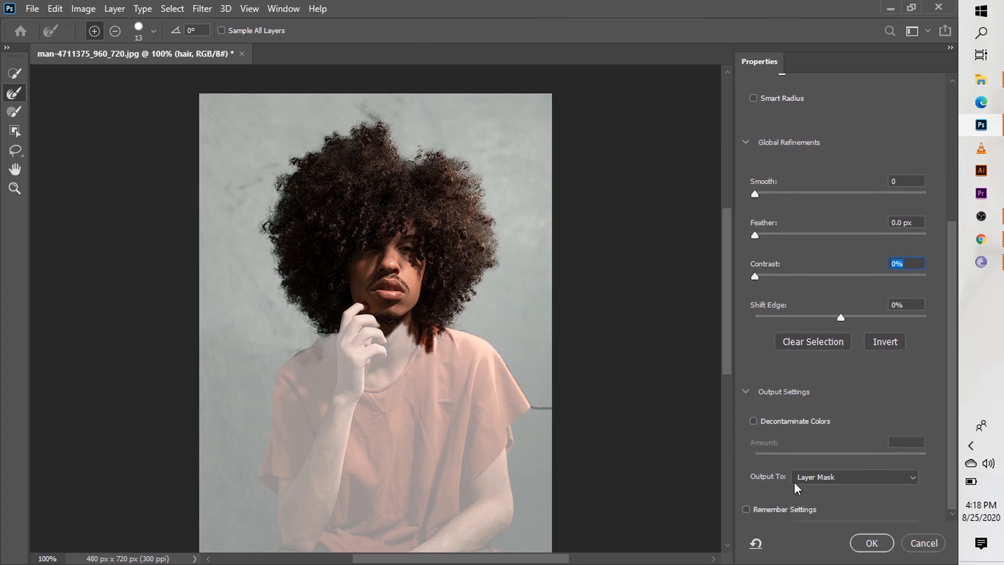
pyautogui.click(863, 542)
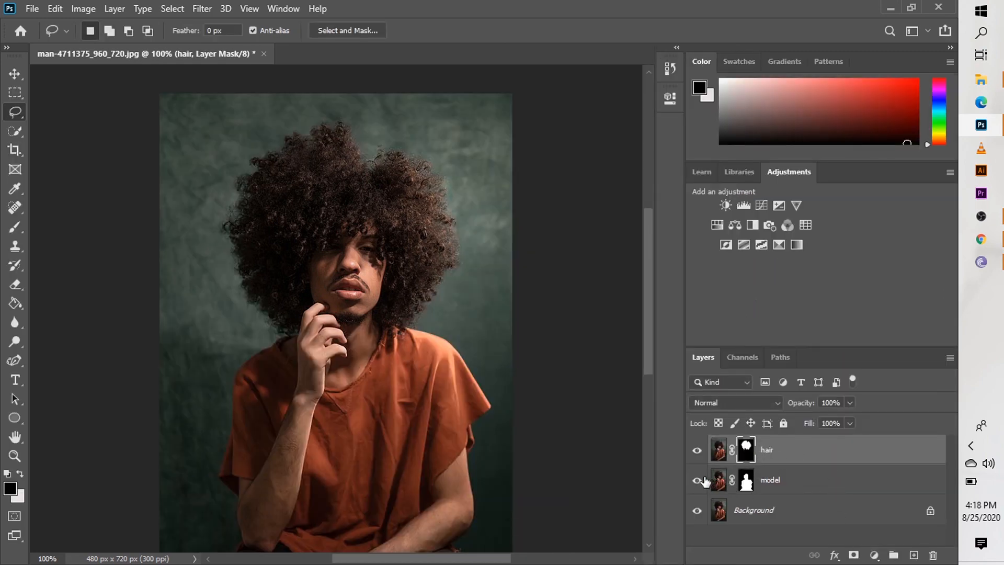
# Hide the Background layer and check the cutout by toggling the visibility of the hair and Background layers.
pyautogui.click(697, 512)
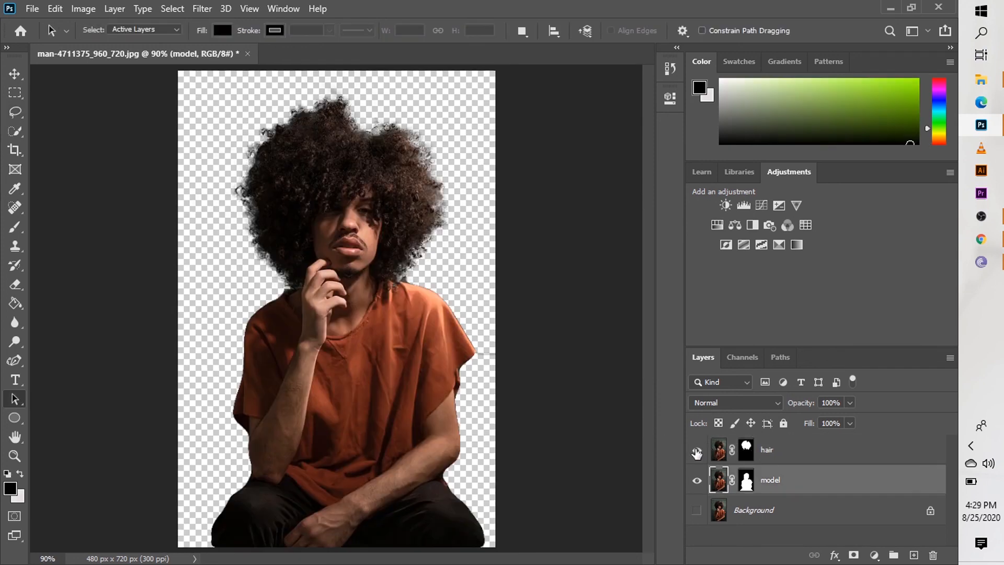
pyautogui.click(696, 451)
pyautogui.click(697, 451)
pyautogui.click(696, 511)
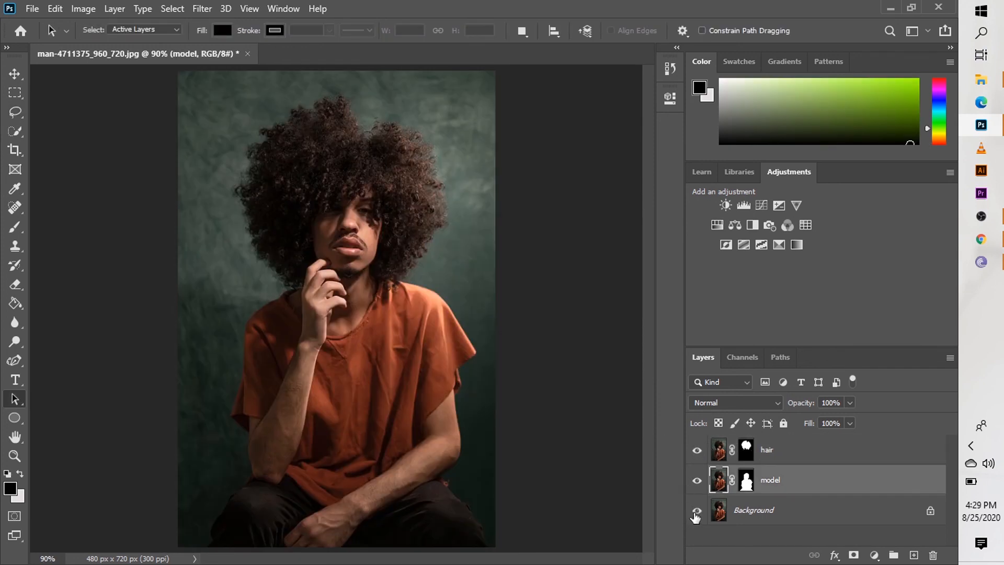
pyautogui.click(695, 515)
pyautogui.click(695, 514)
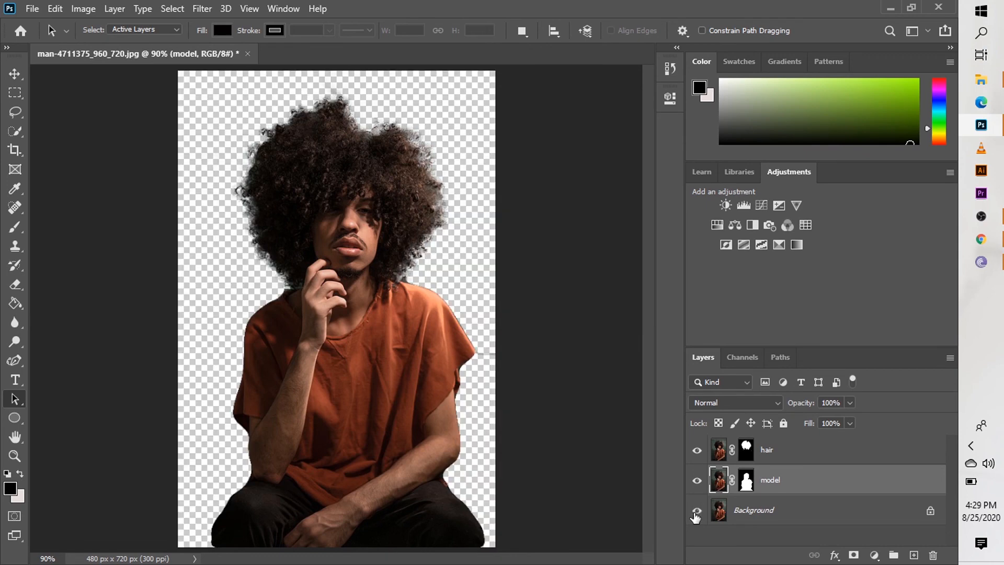
pyautogui.click(695, 515)
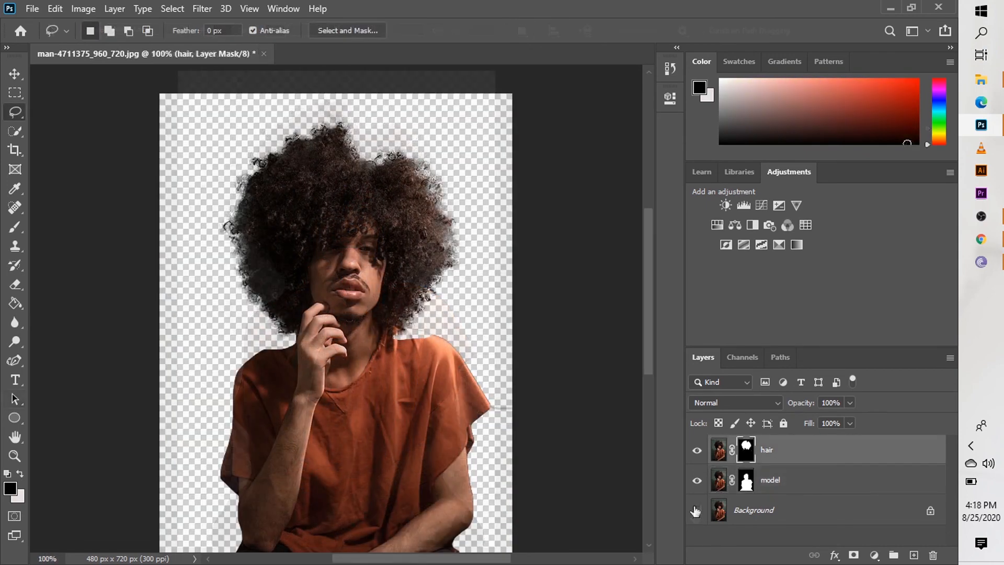
pyautogui.click(695, 511)
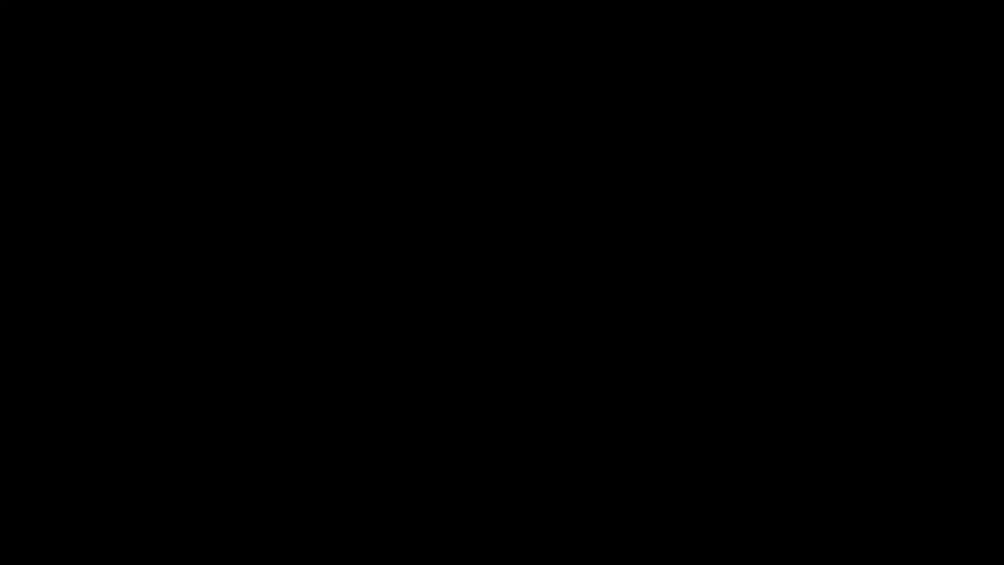